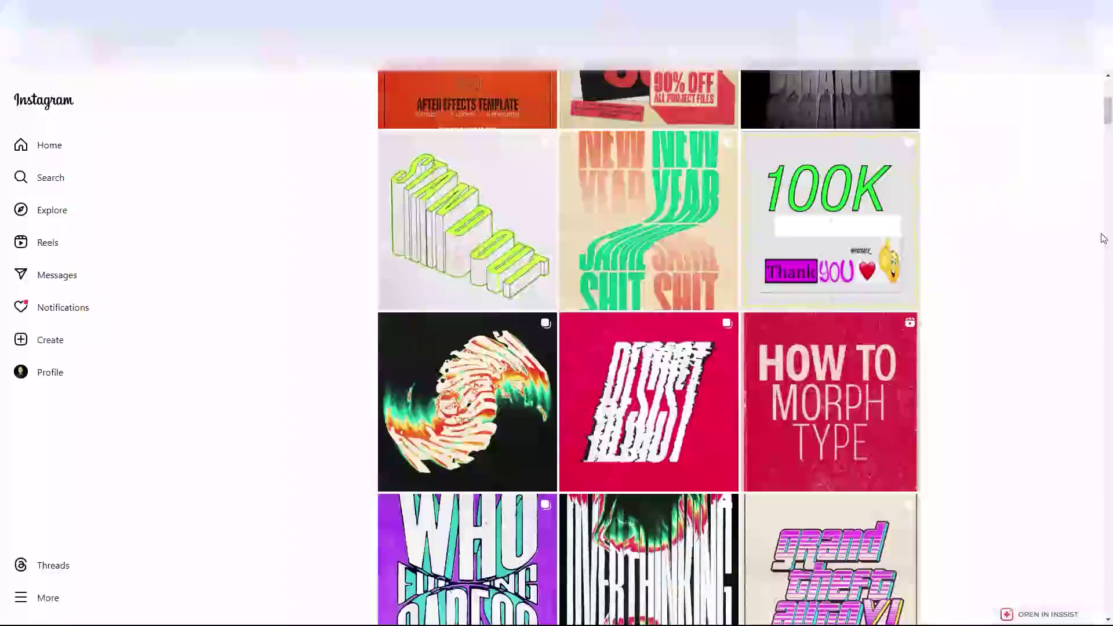
Review the DESIGN composition settings and accept them unchanged
scroll(1100, 237, down, 1)
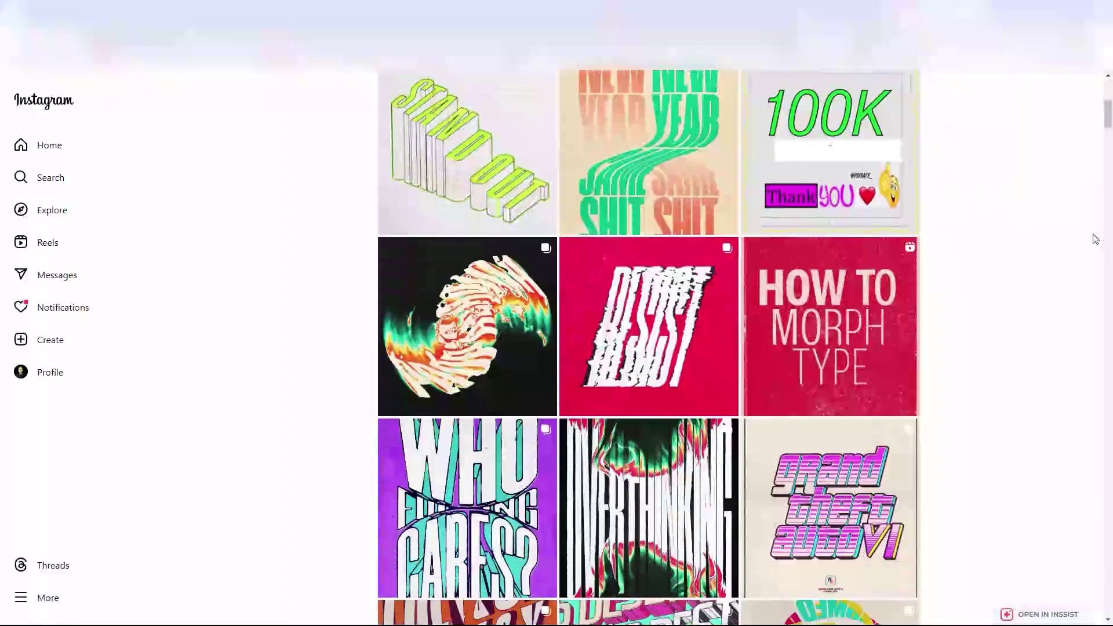
scroll(1093, 241, down, 12)
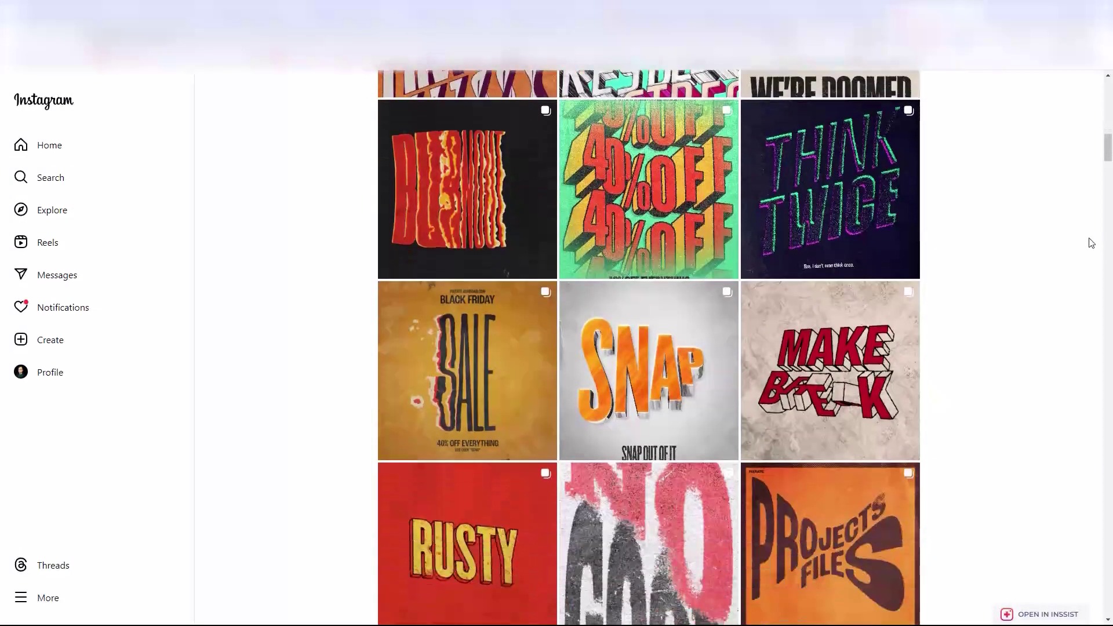
scroll(1091, 242, down, 12)
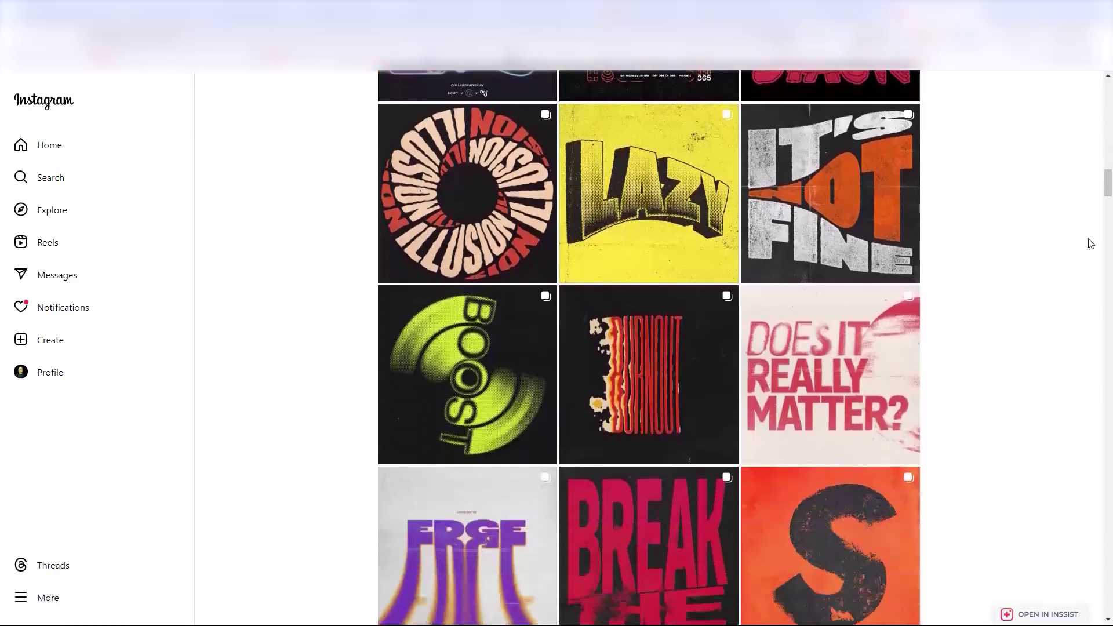
scroll(1084, 246, down, 7)
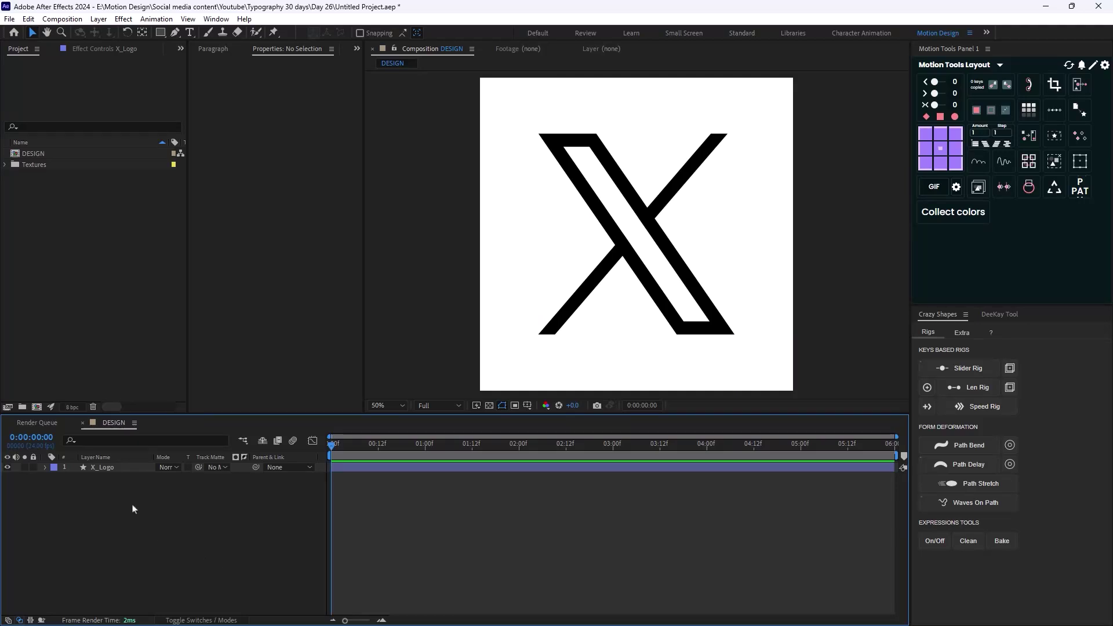
click(119, 471)
click(118, 471)
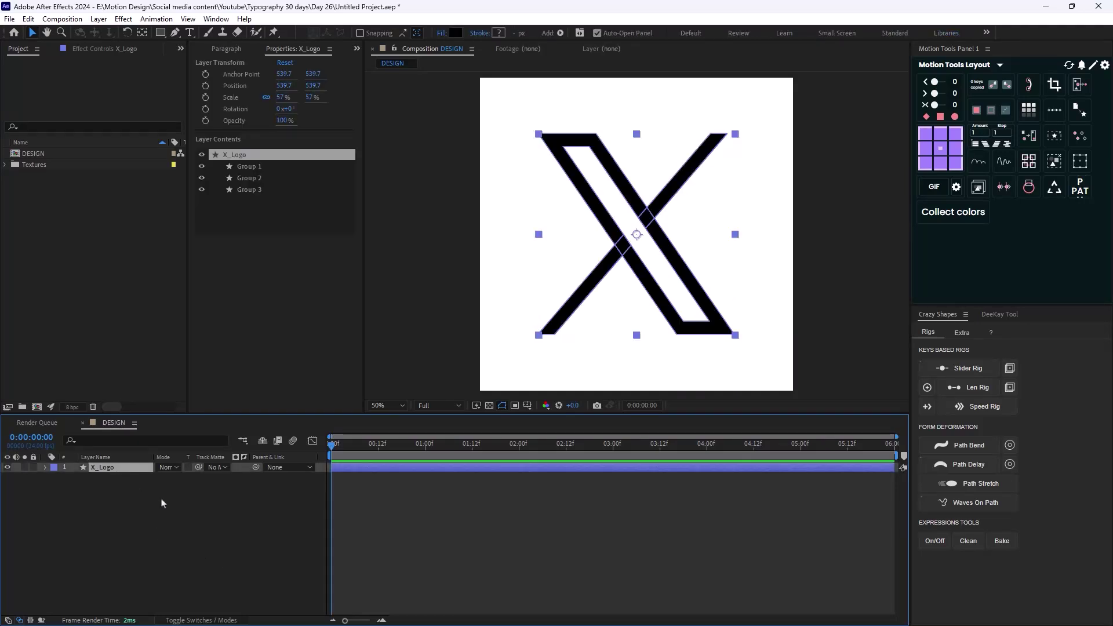
click(223, 538)
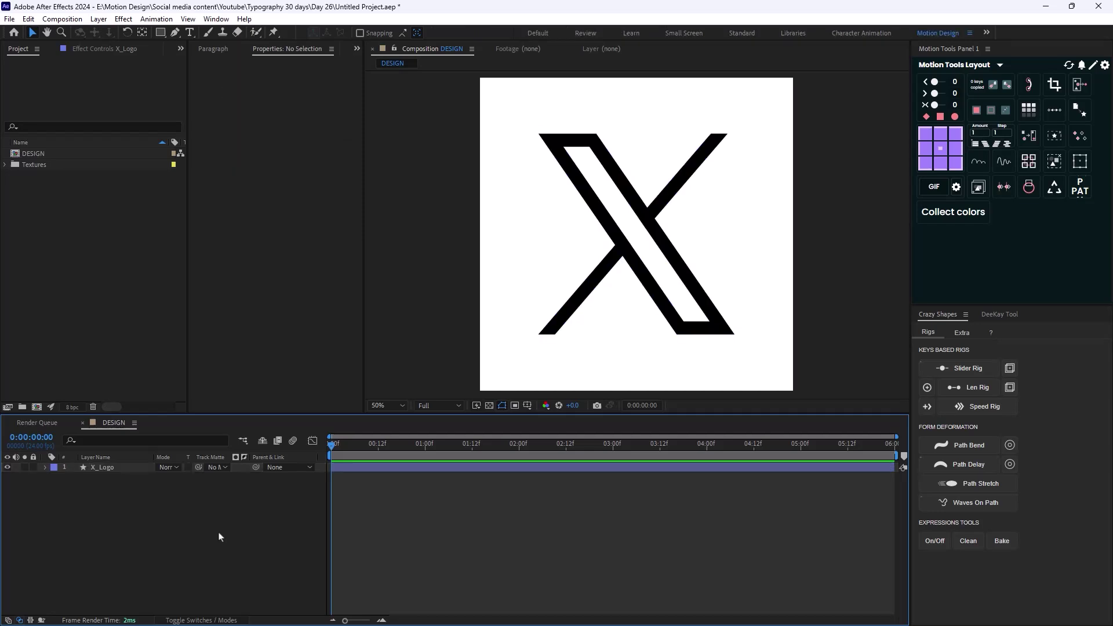
right_click(28, 154)
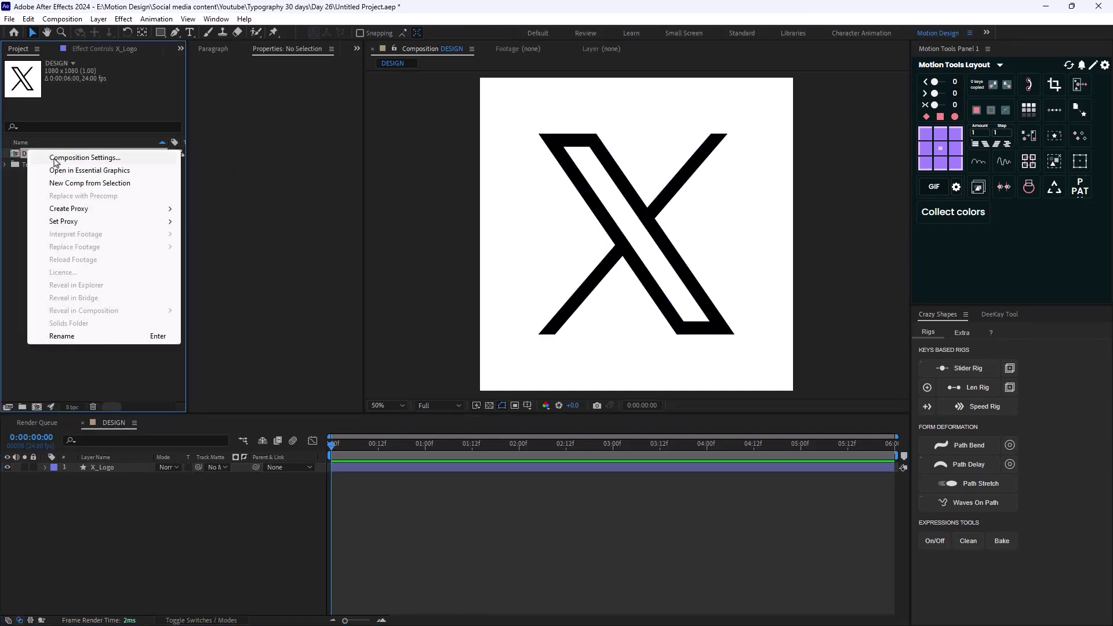
click(56, 158)
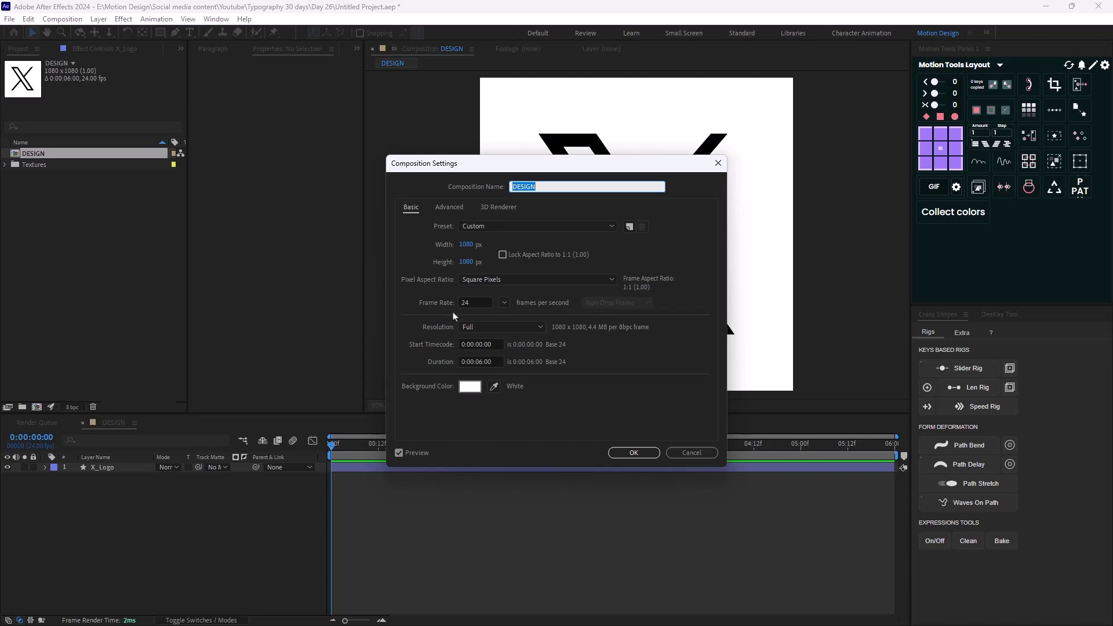
click(633, 453)
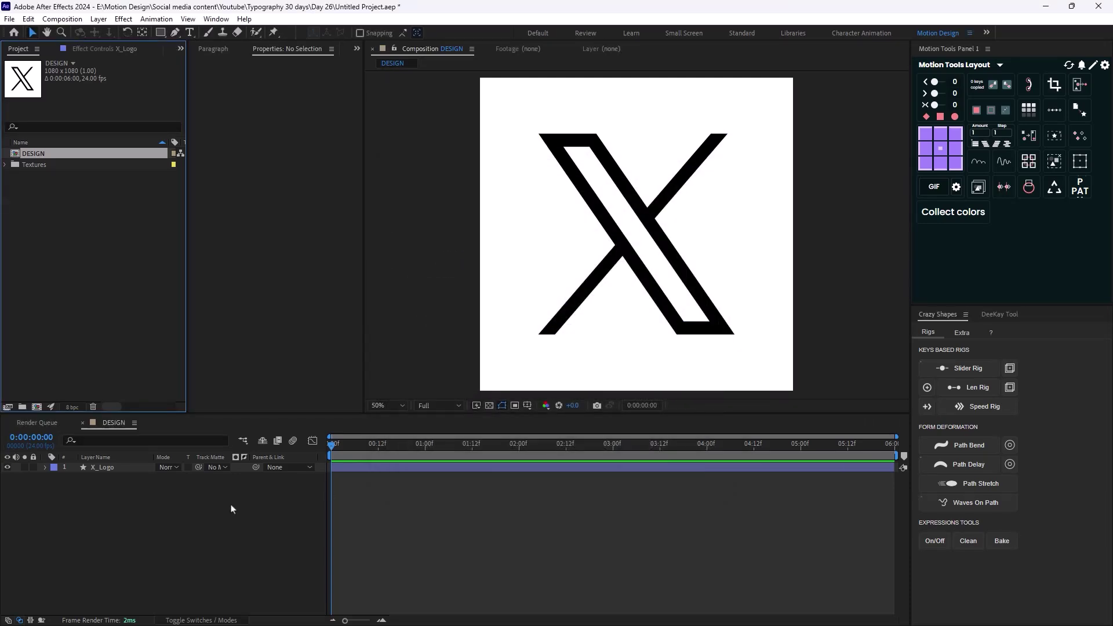
click(204, 475)
Keyframe X_Logo's Rotation at 0° on frame 0 and 180° at 01:12
click(102, 467)
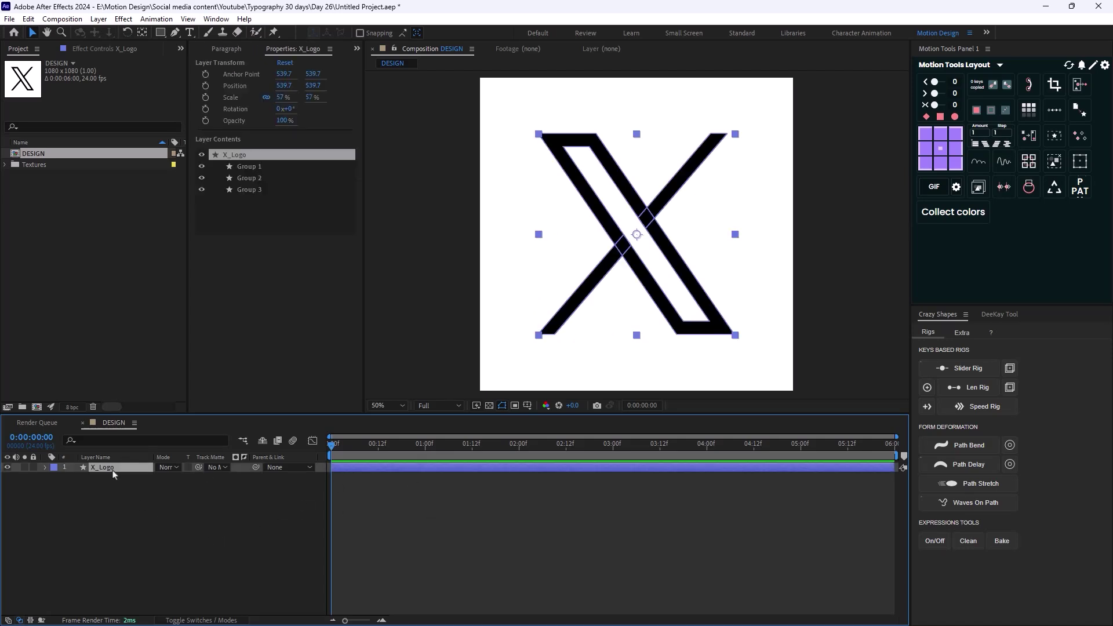
key(r)
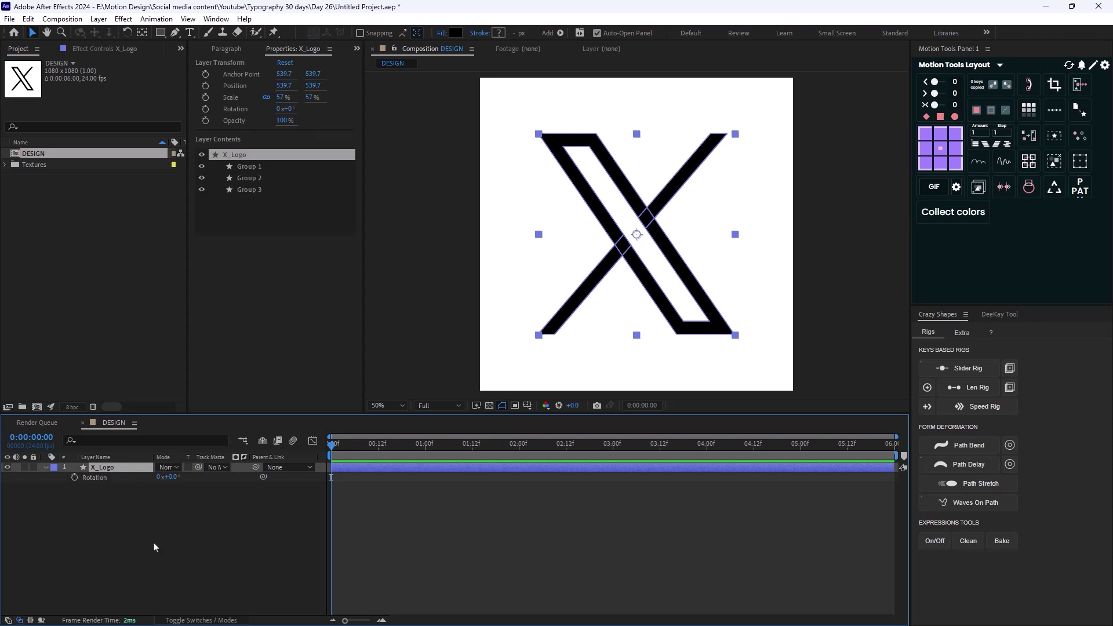
click(74, 478)
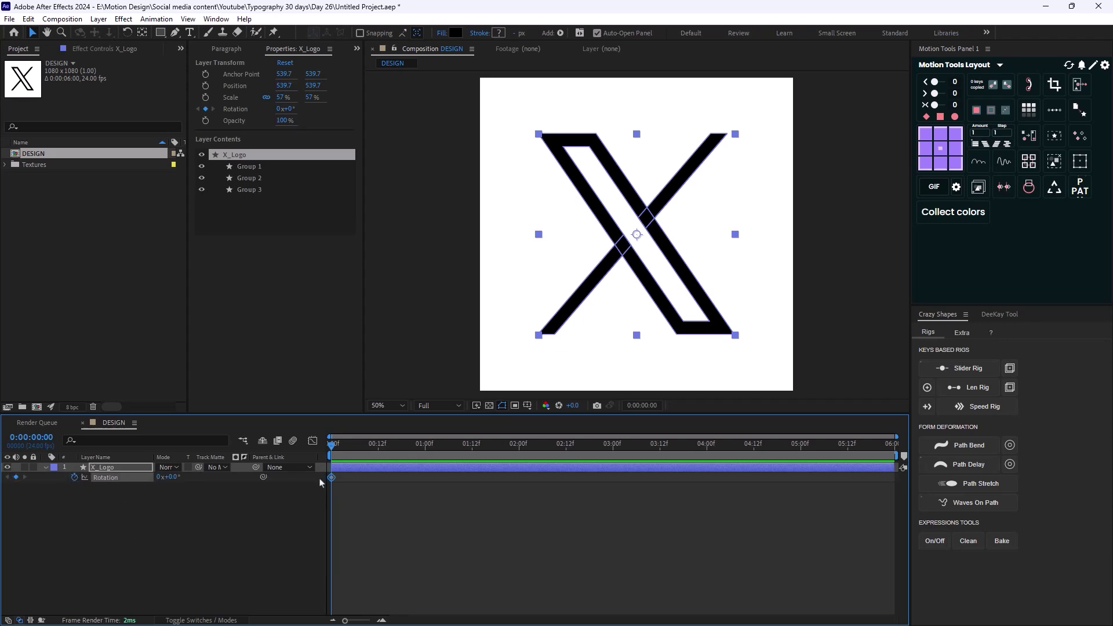
drag(342, 446, 472, 447)
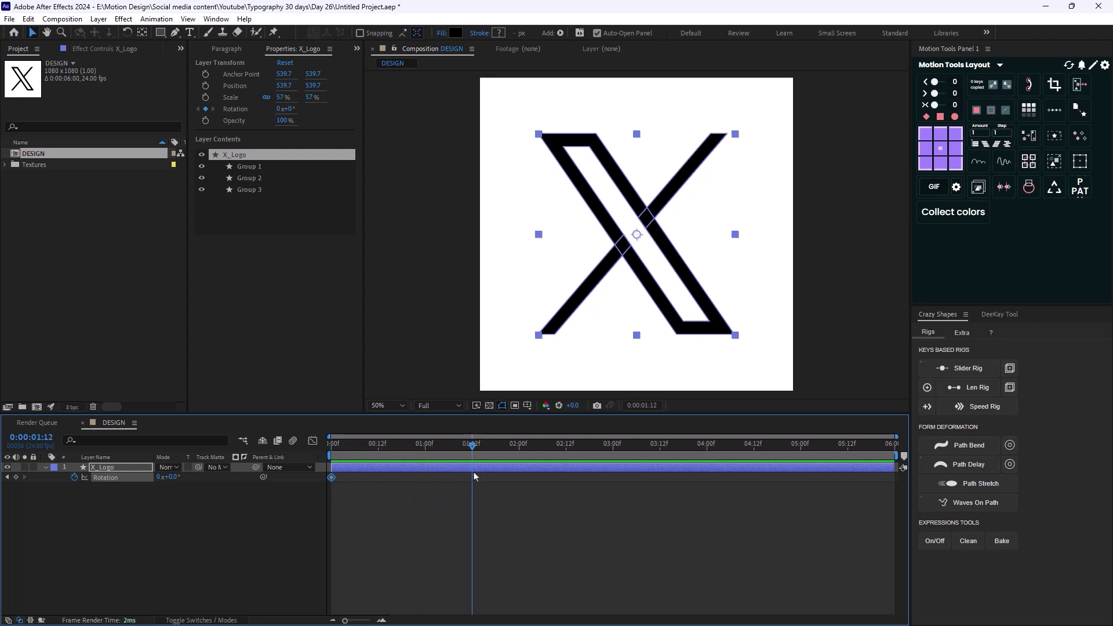
click(170, 477)
key(Return)
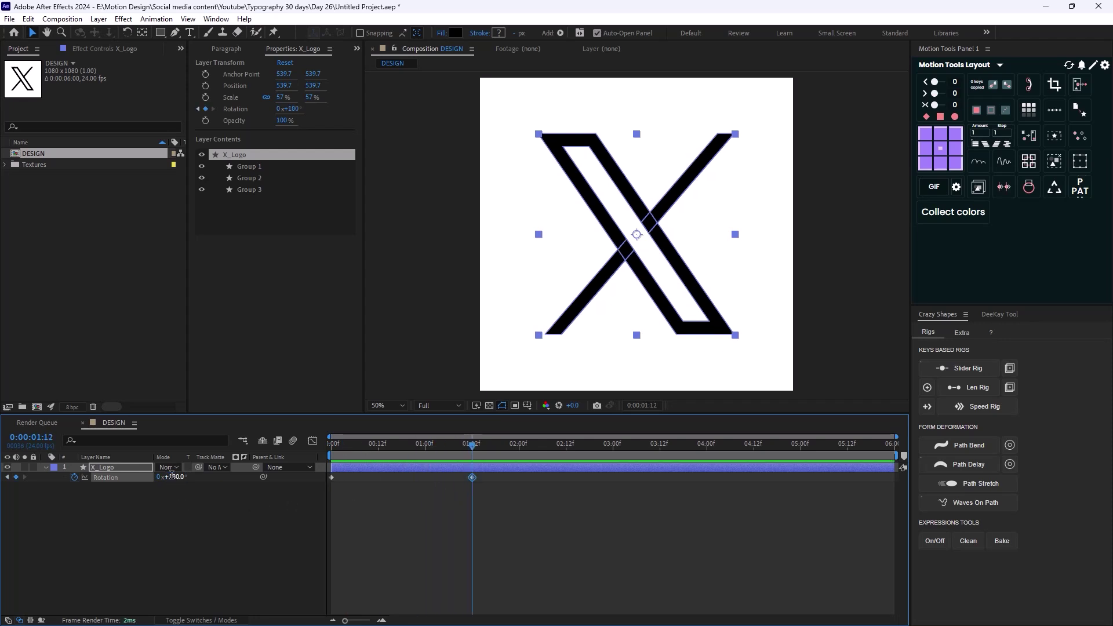
Add a one-full-turn (1x+0°) rotation keyframe at 03:00
drag(486, 458, 615, 479)
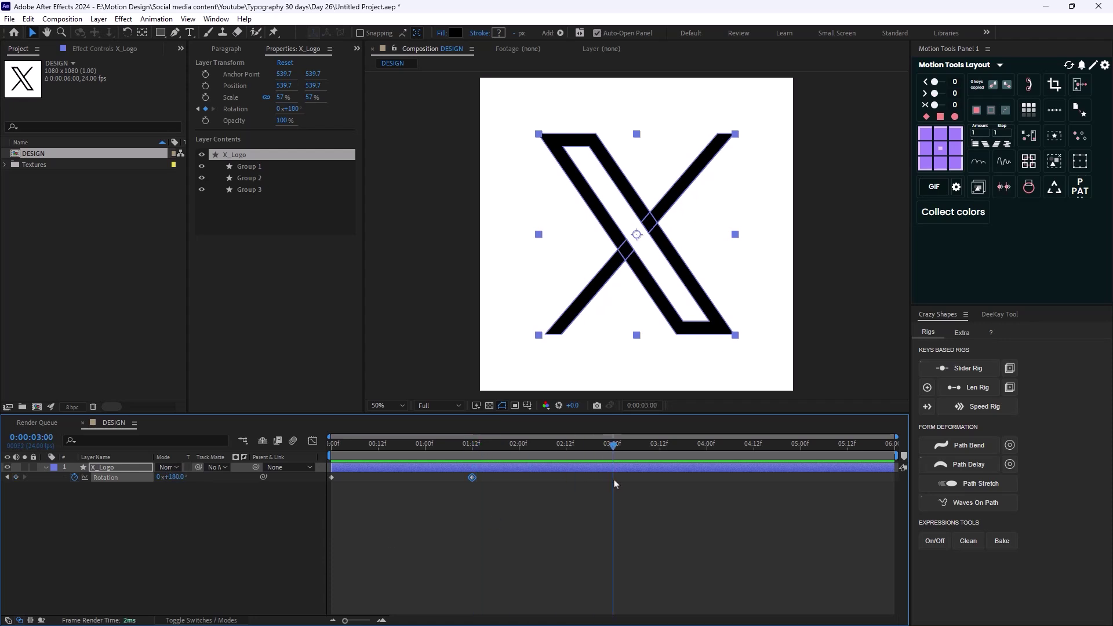
click(159, 477)
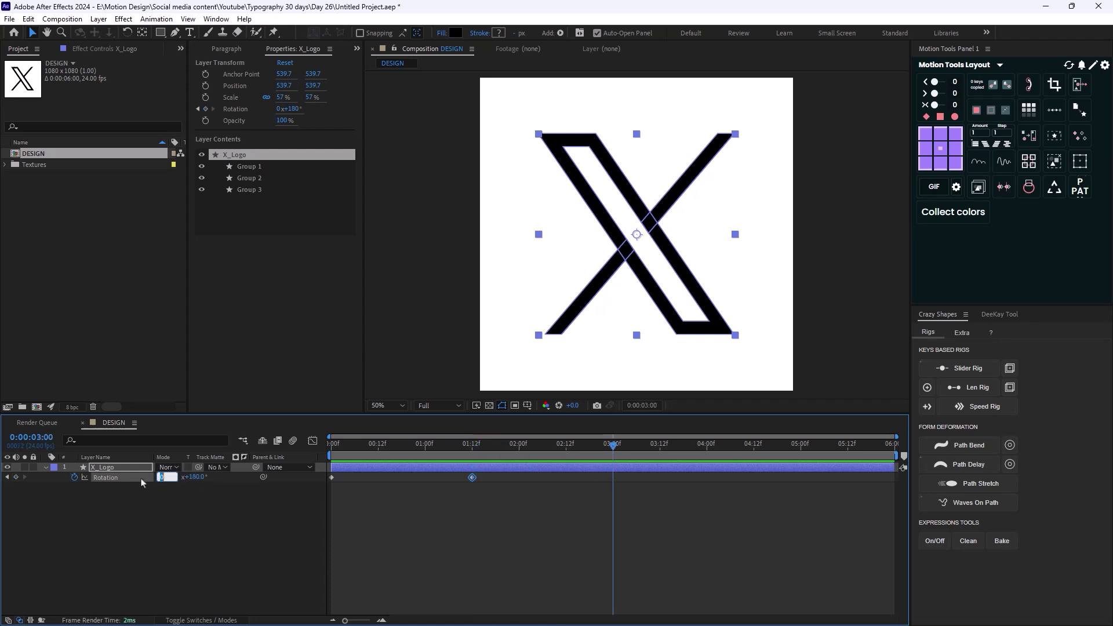
text(1)
key(Return)
click(176, 476)
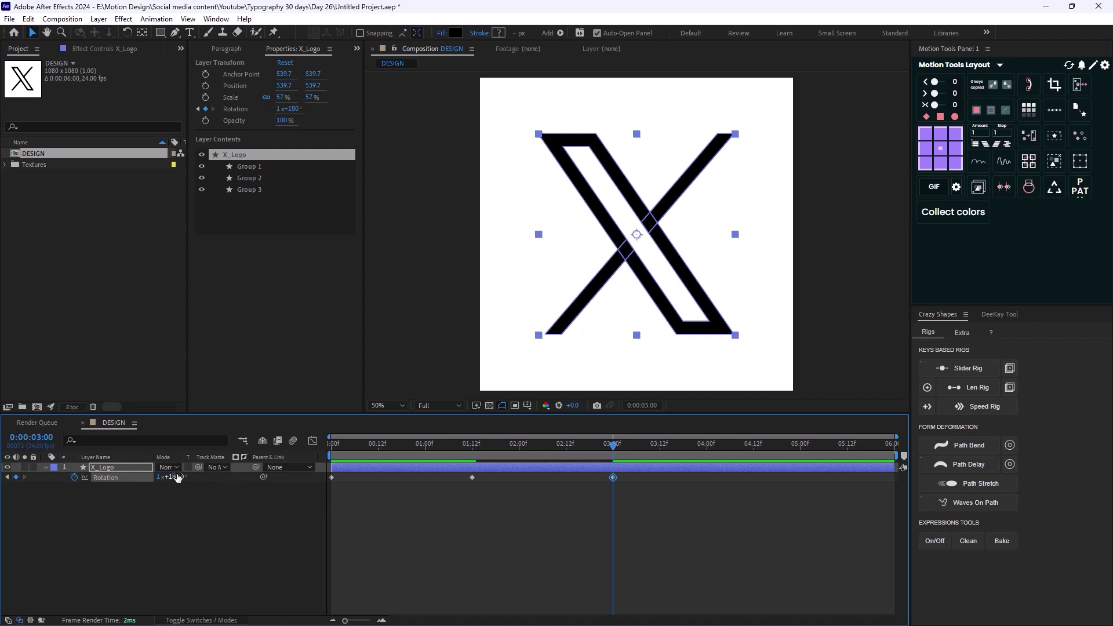
text(0)
key(Return)
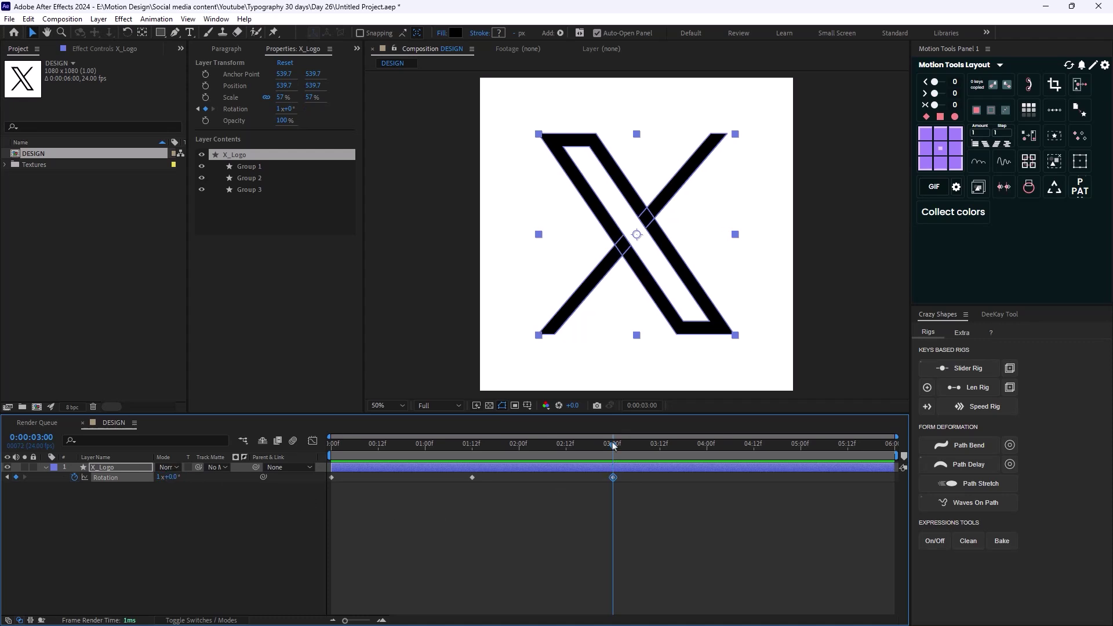
Scrub through the spin and marquee-select all three rotation keyframes
drag(613, 445, 472, 469)
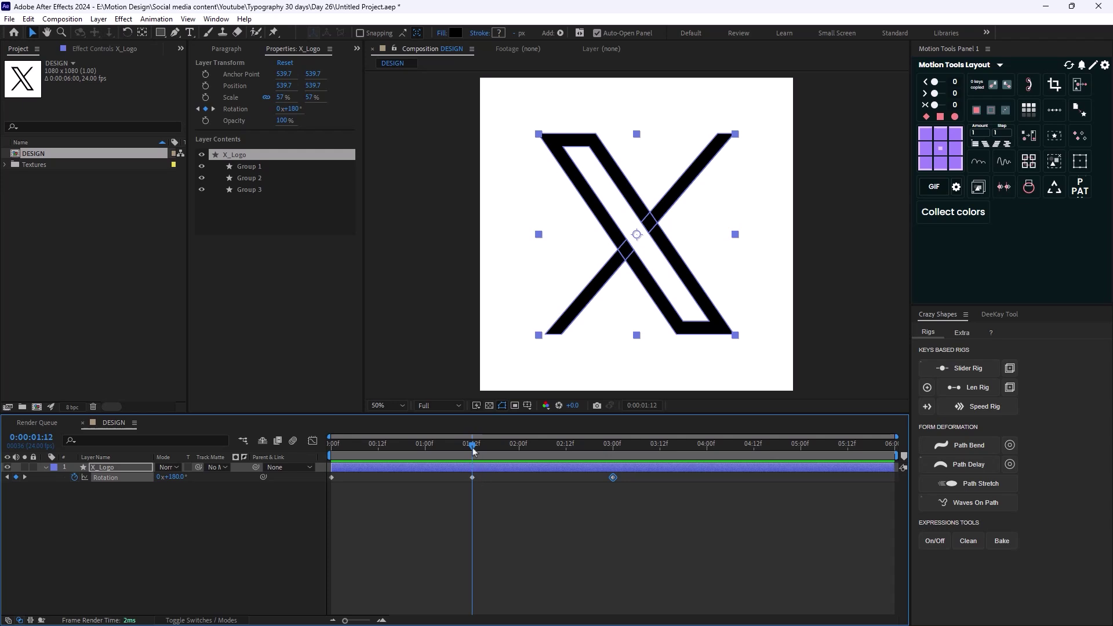
drag(473, 451, 617, 454)
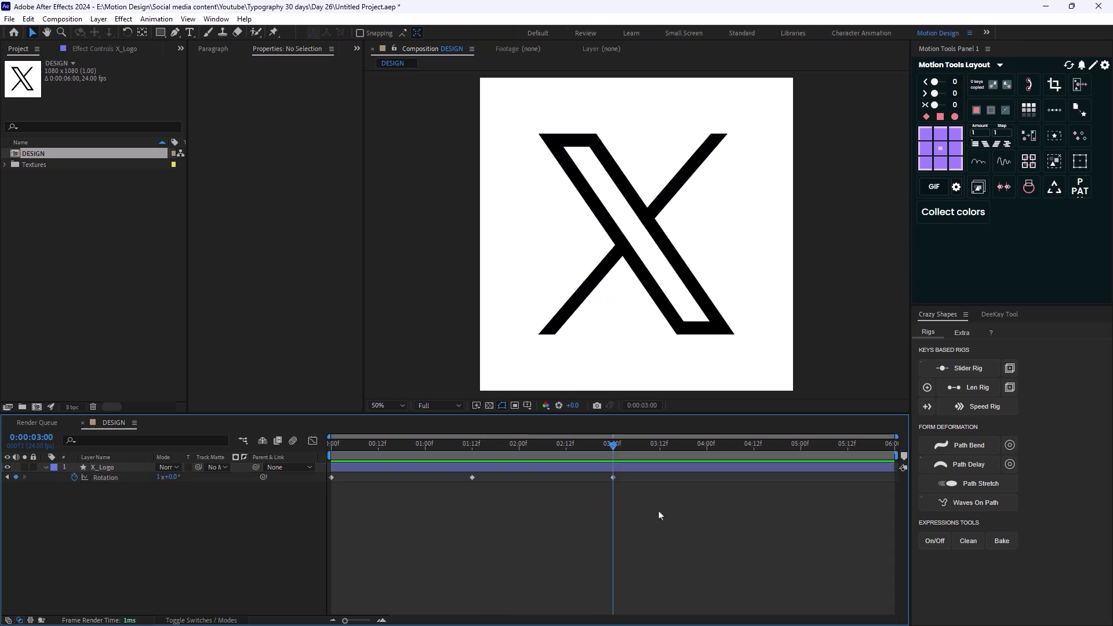
drag(659, 510, 323, 463)
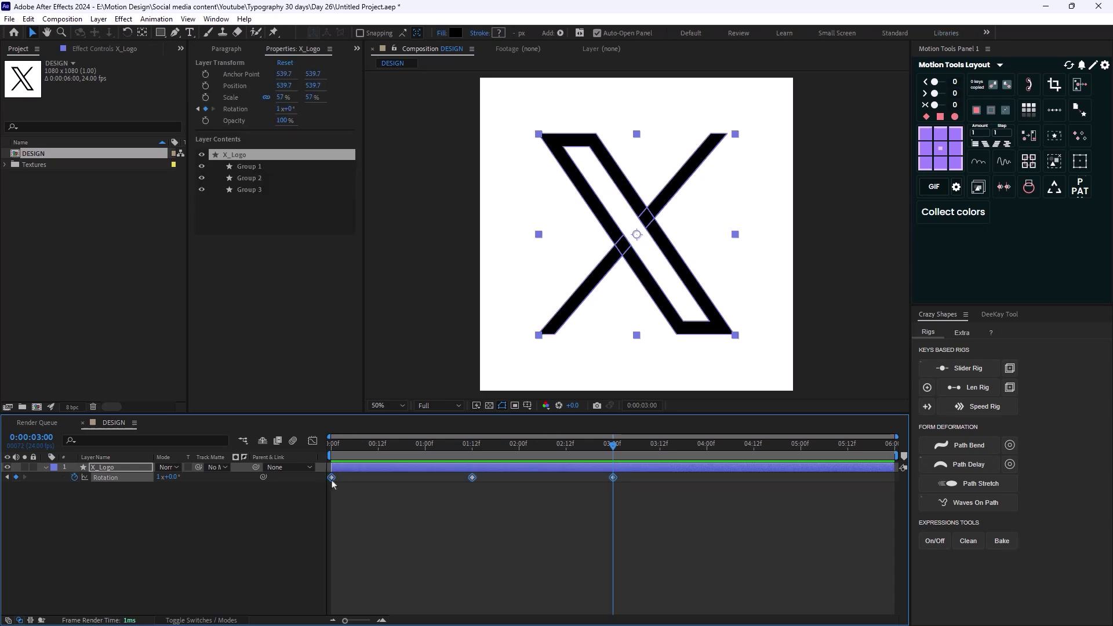
Apply Easy Ease to all three rotation keyframes
right_click(331, 478)
mouse_move(413, 475)
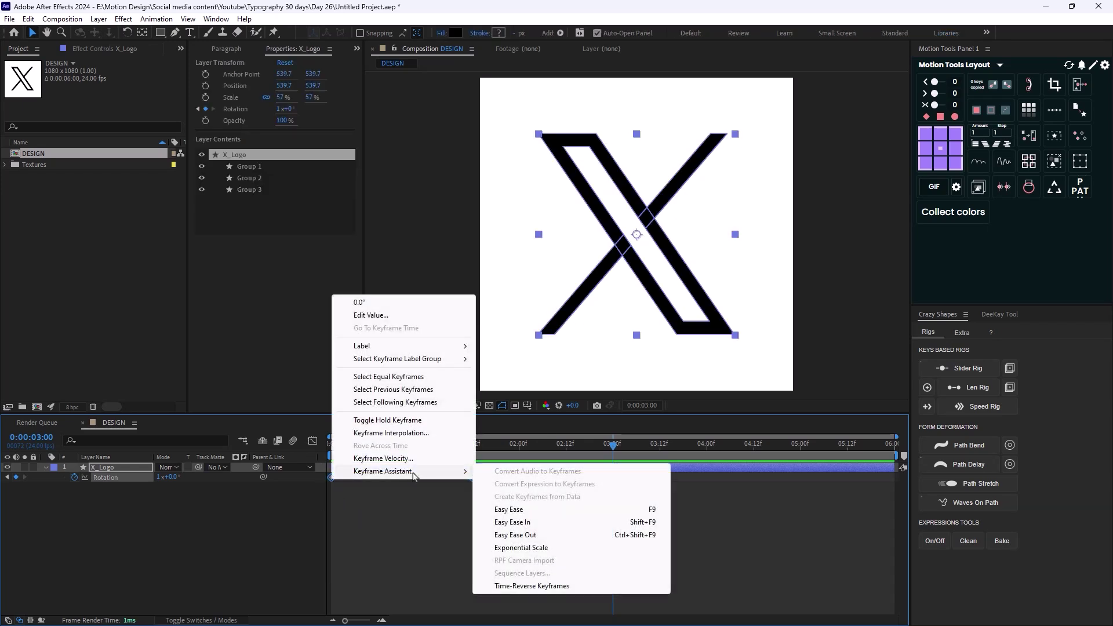
click(533, 514)
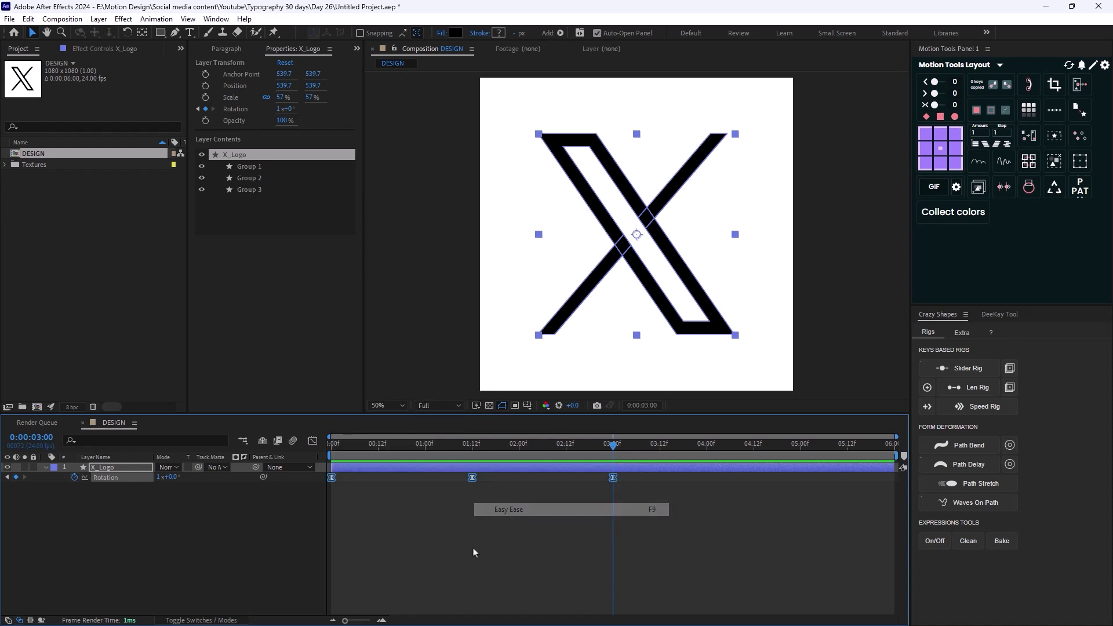
Set incoming and outgoing influence to 80% in Keyframe Velocity, then preview the spin
right_click(613, 478)
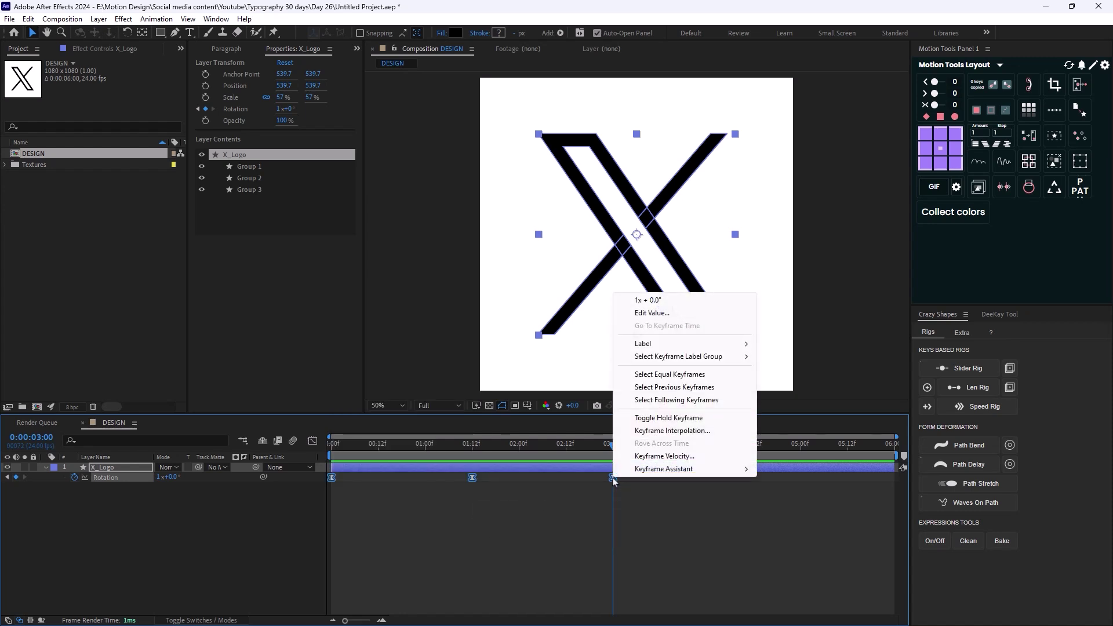
click(658, 458)
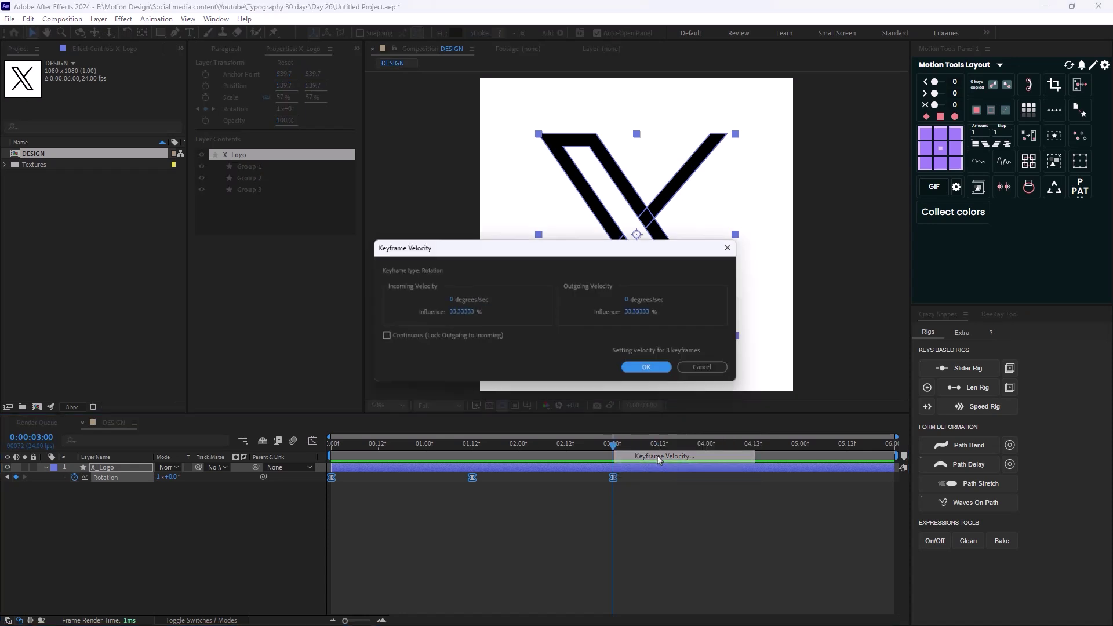
click(451, 313)
text(8)
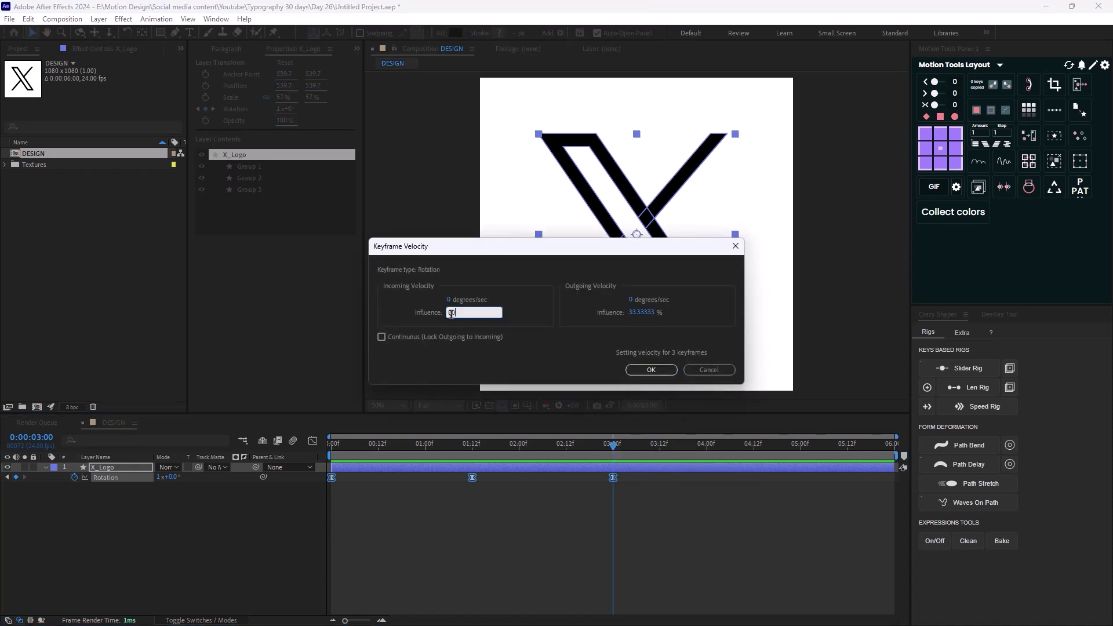
text(0)
click(642, 313)
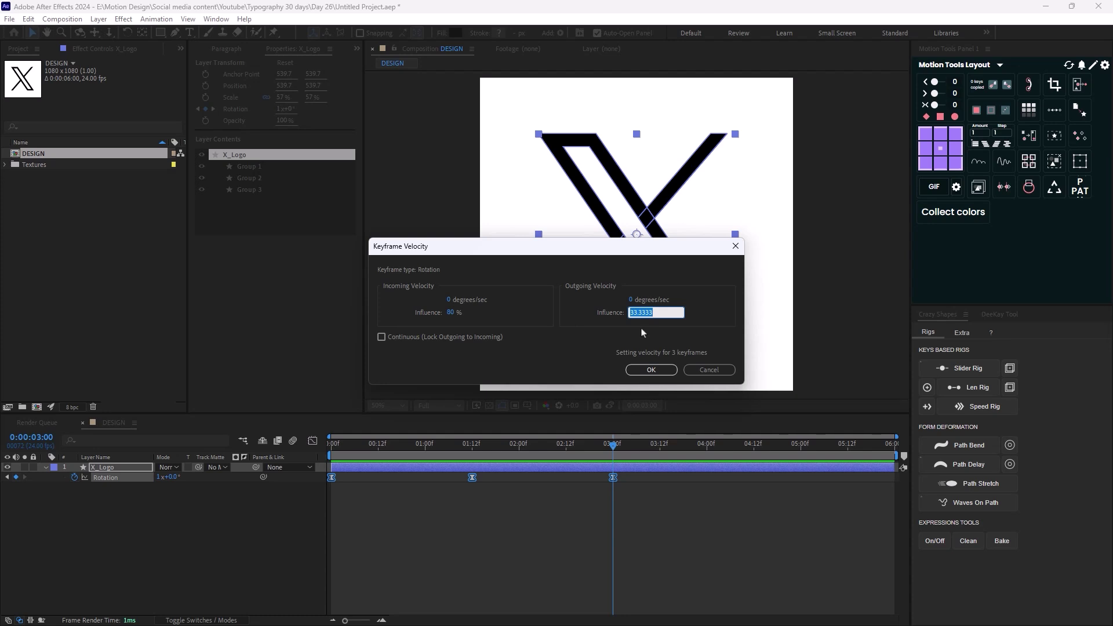
text(80)
click(664, 371)
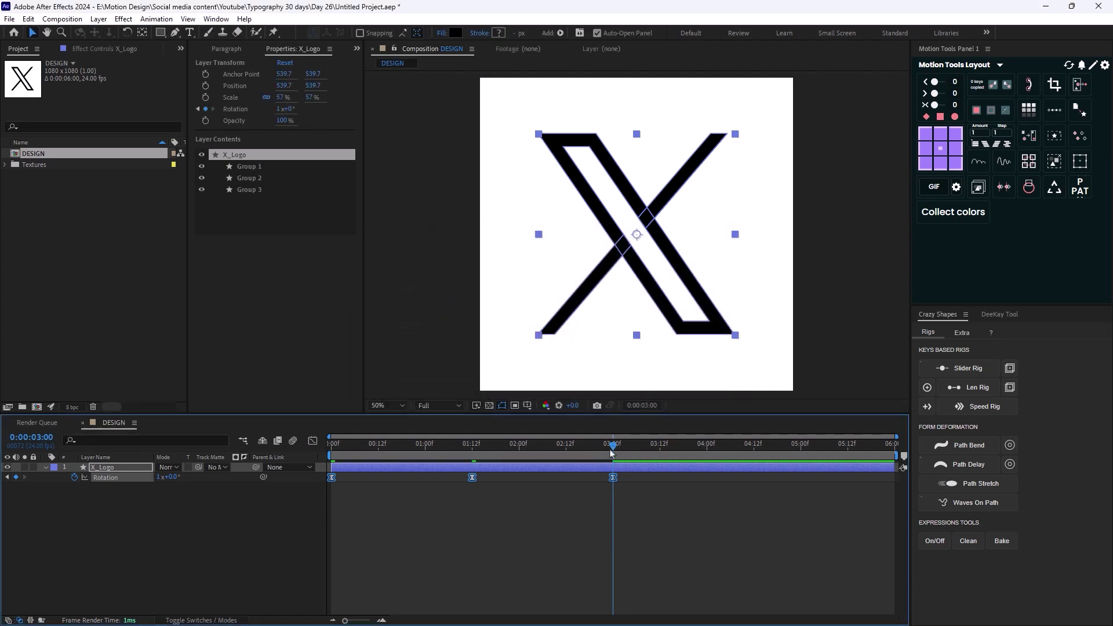
key(space)
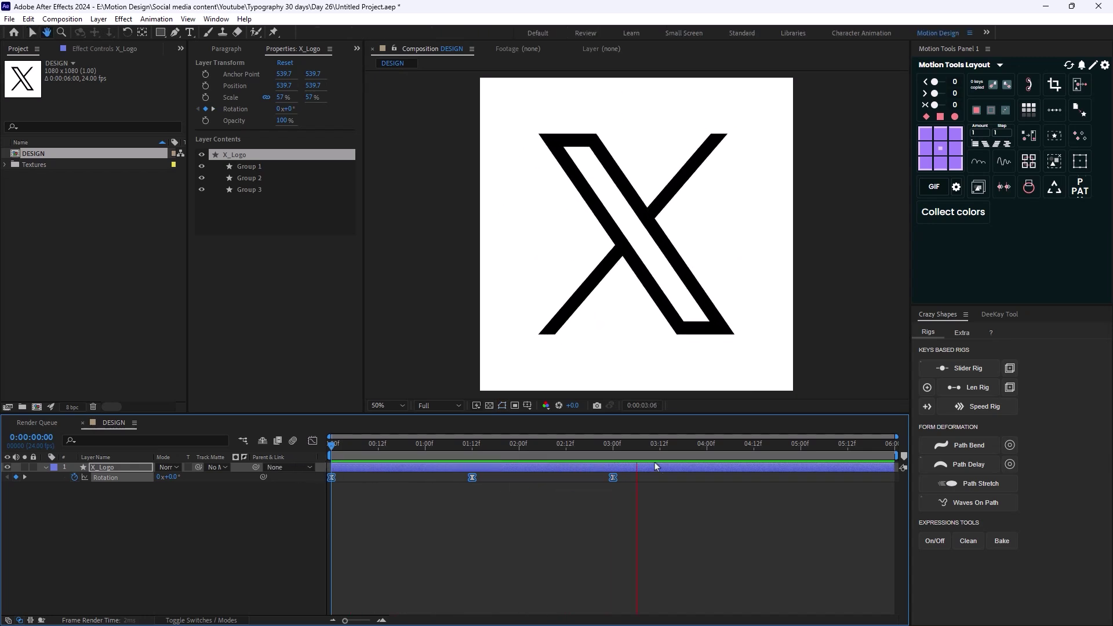
Add a loopOut() expression to X_Logo's Rotation and preview the repeating spin
key(space)
drag(637, 458, 611, 460)
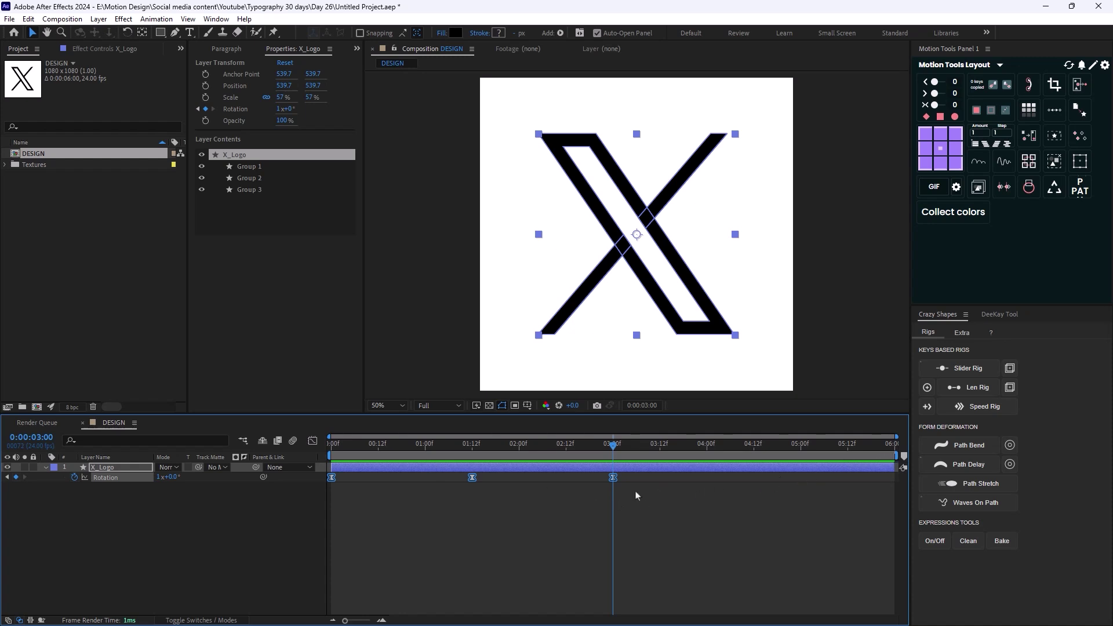
alt+click(74, 477)
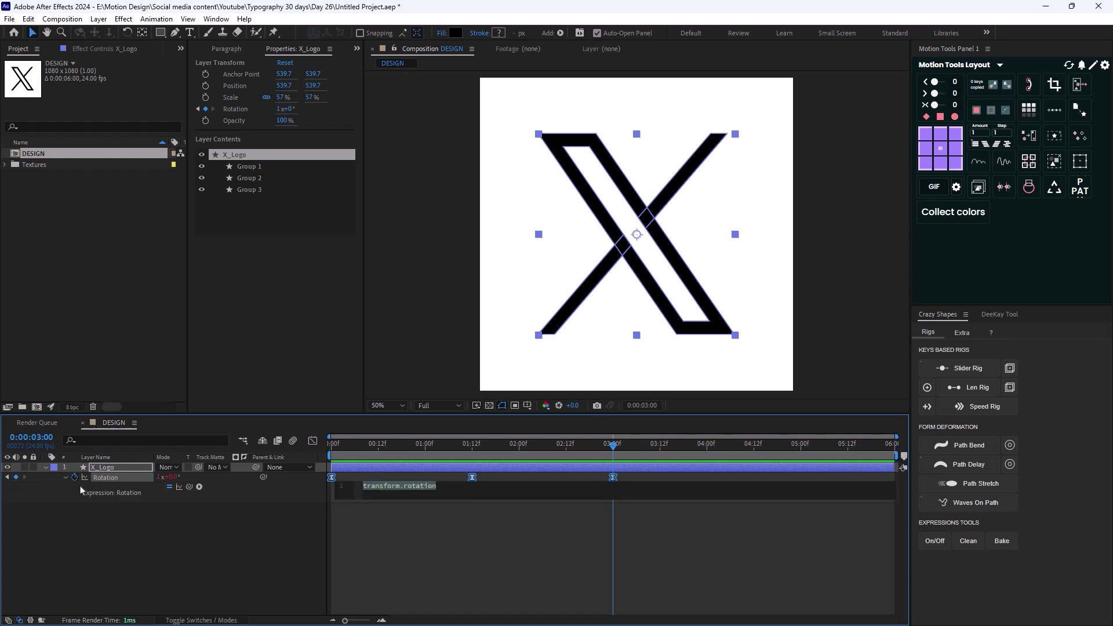
text(loop)
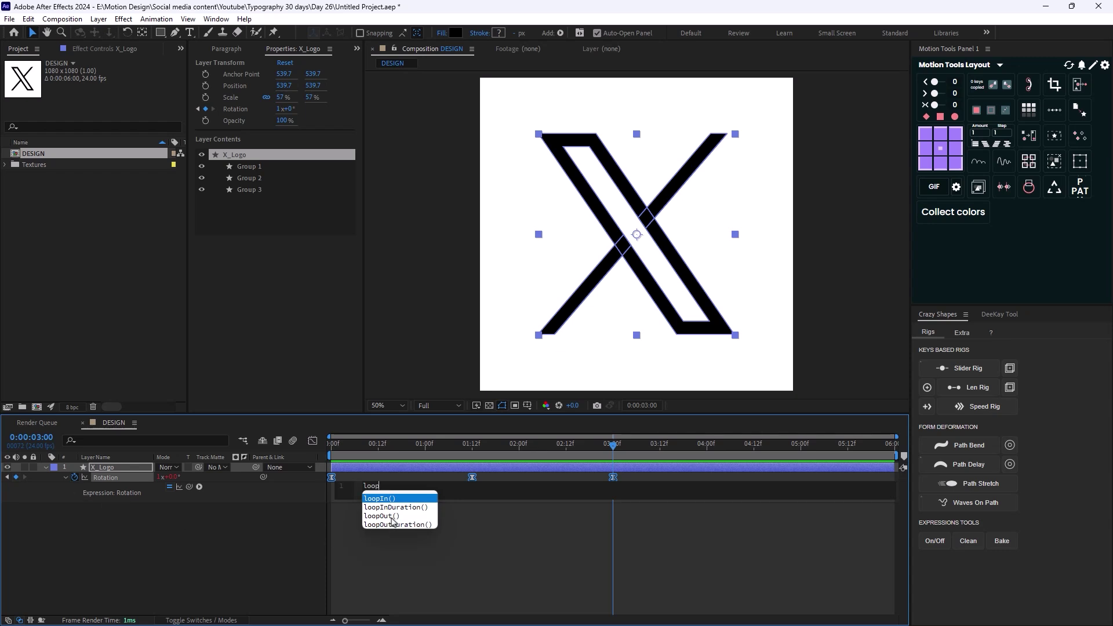
key(Down)
key(Down)
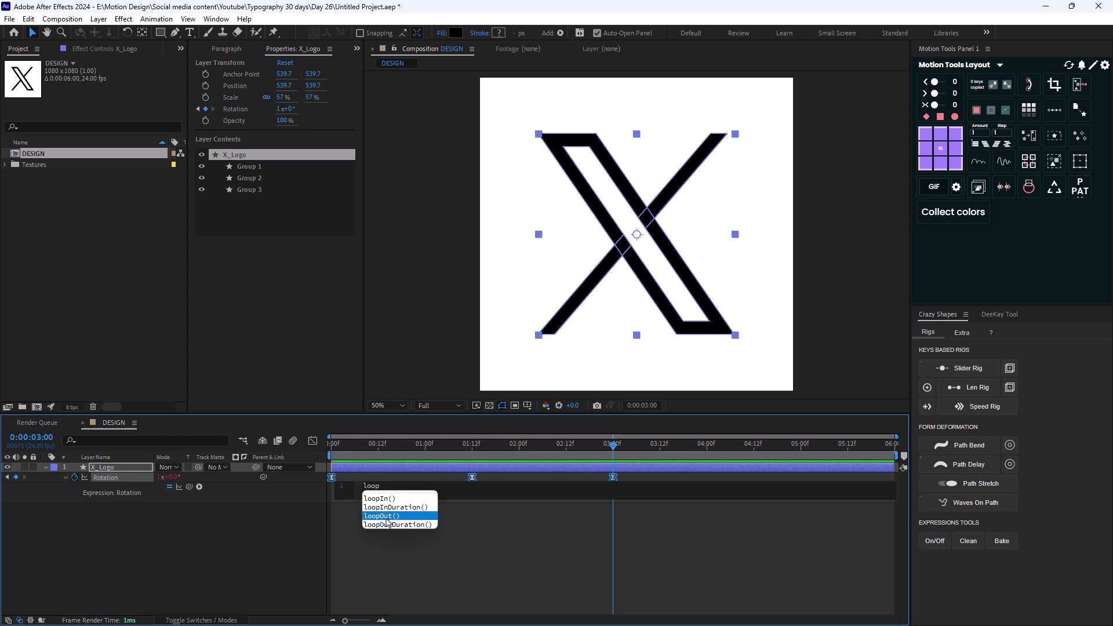
key(Return)
click(272, 561)
key(space)
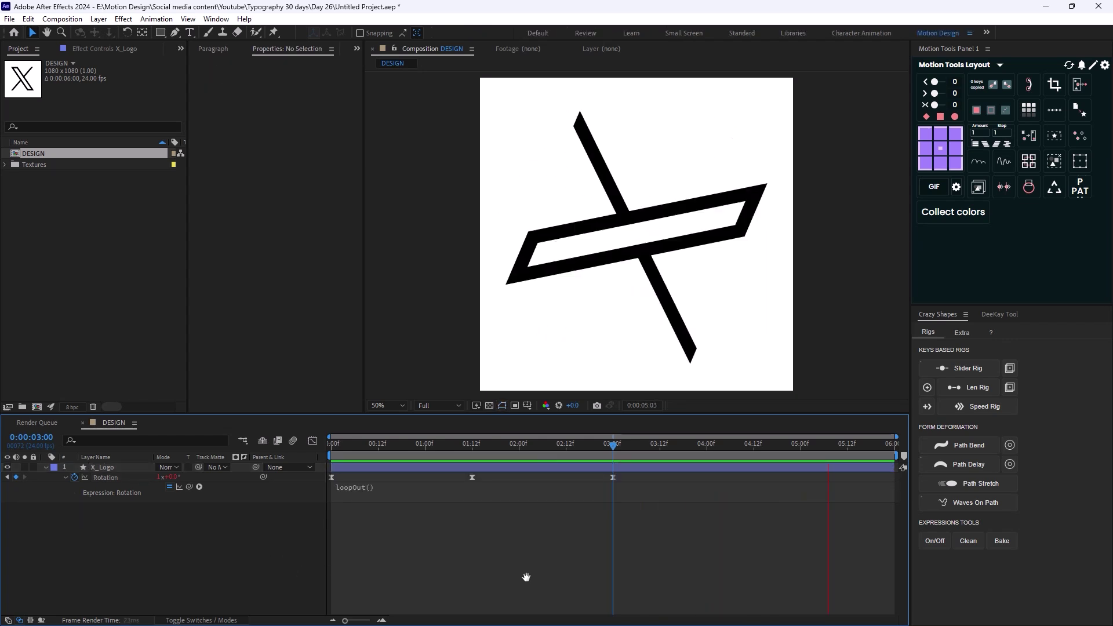
Duplicate X_Logo, move the copy below the original, and rename it ECHO
key(space)
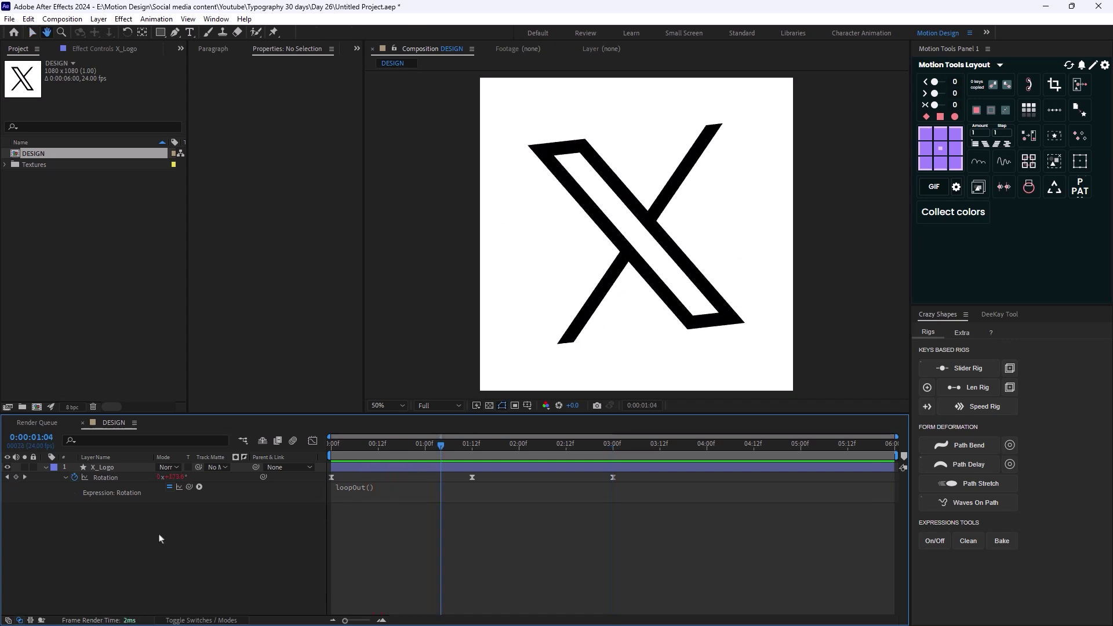
click(36, 474)
click(45, 467)
click(193, 532)
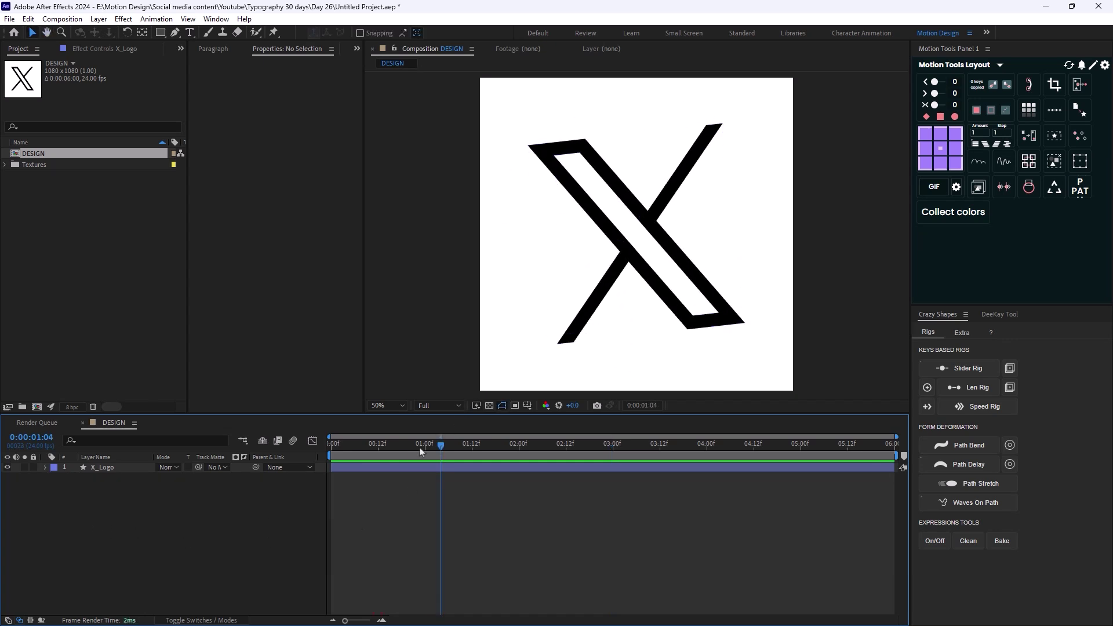
key(Page_Down)
key(Page_Down)
click(121, 468)
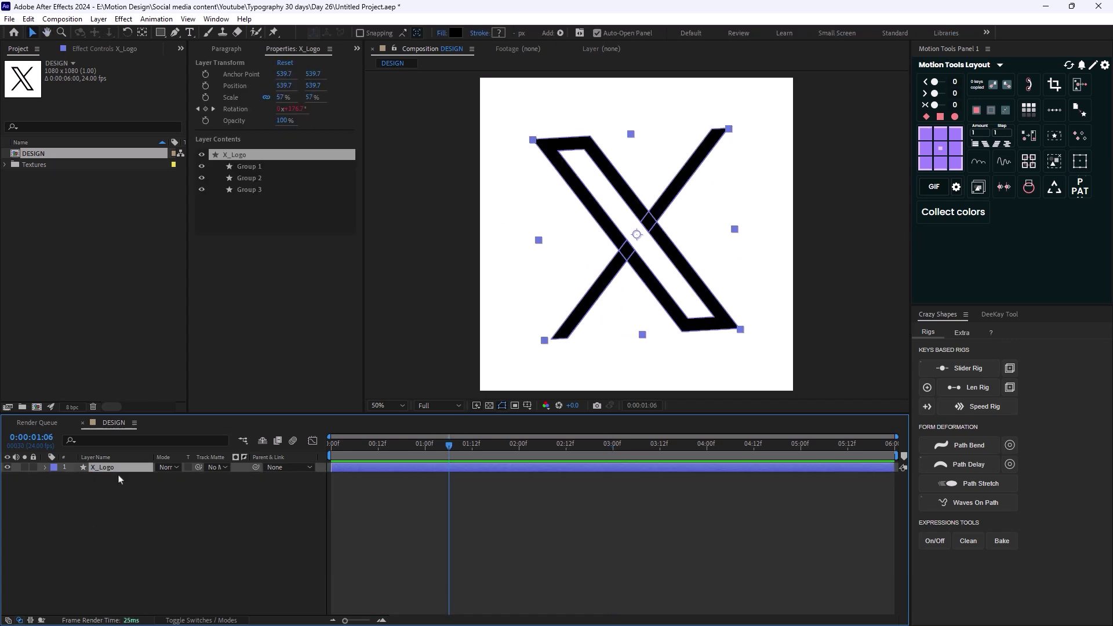
key(ctrl+d)
drag(120, 472, 120, 485)
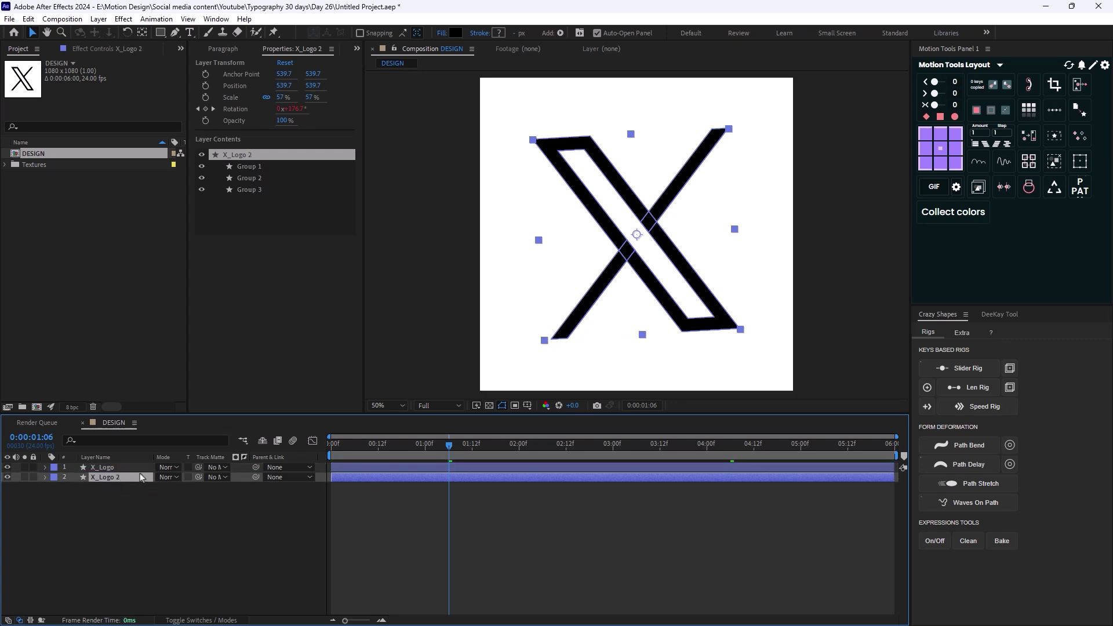
key(Return)
text(ECHO)
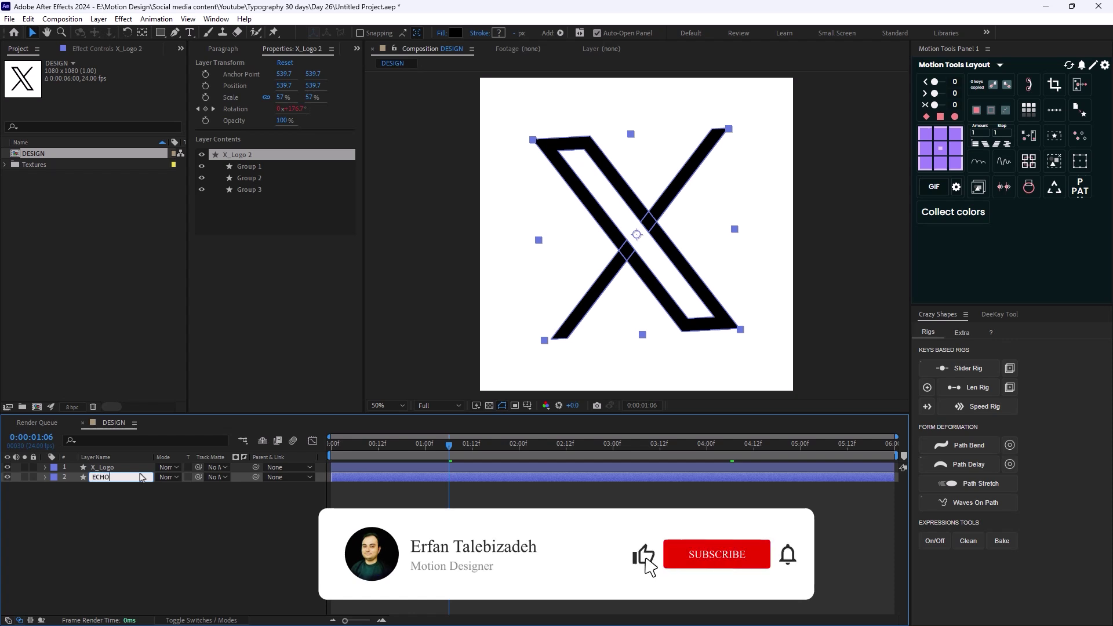
key(Return)
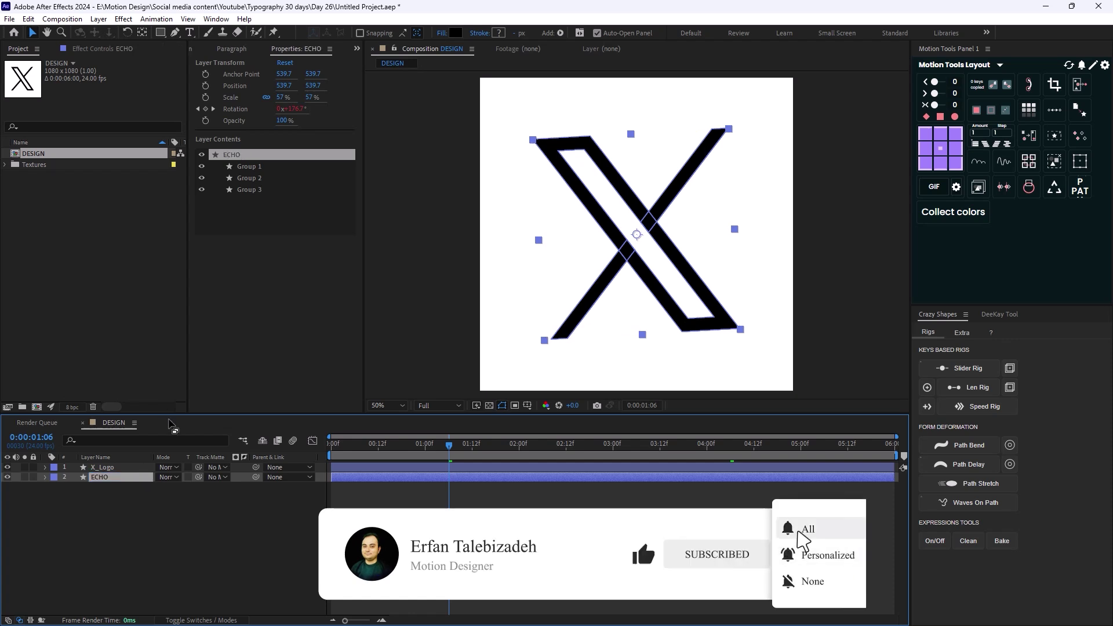
Apply the Echo effect to ECHO with 10 echoes and preview it
key(ctrl+space)
text(ech)
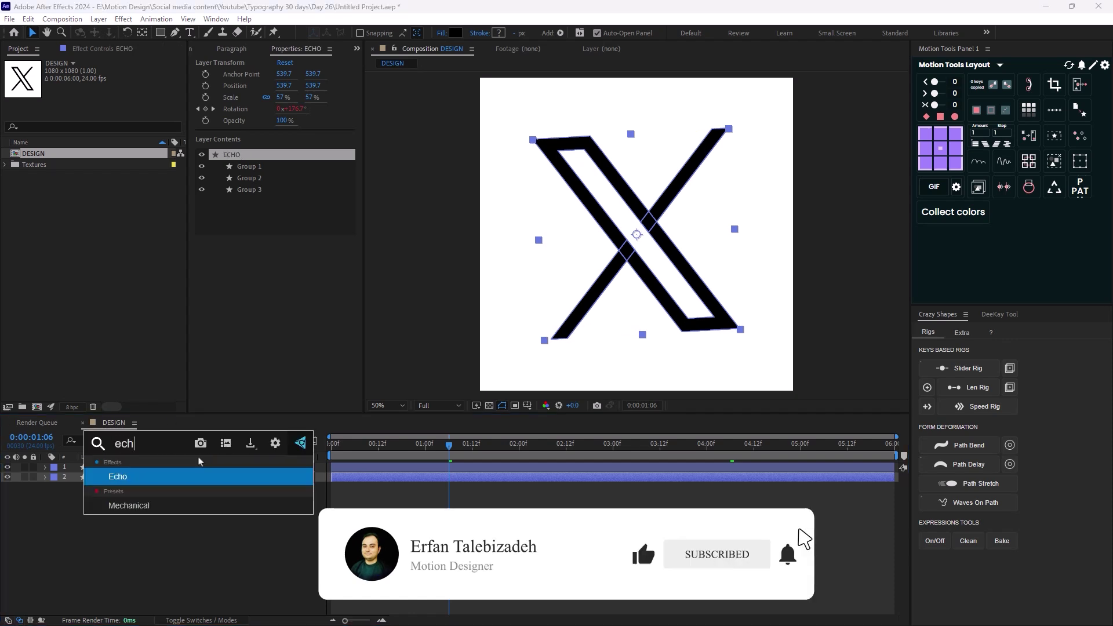
click(198, 484)
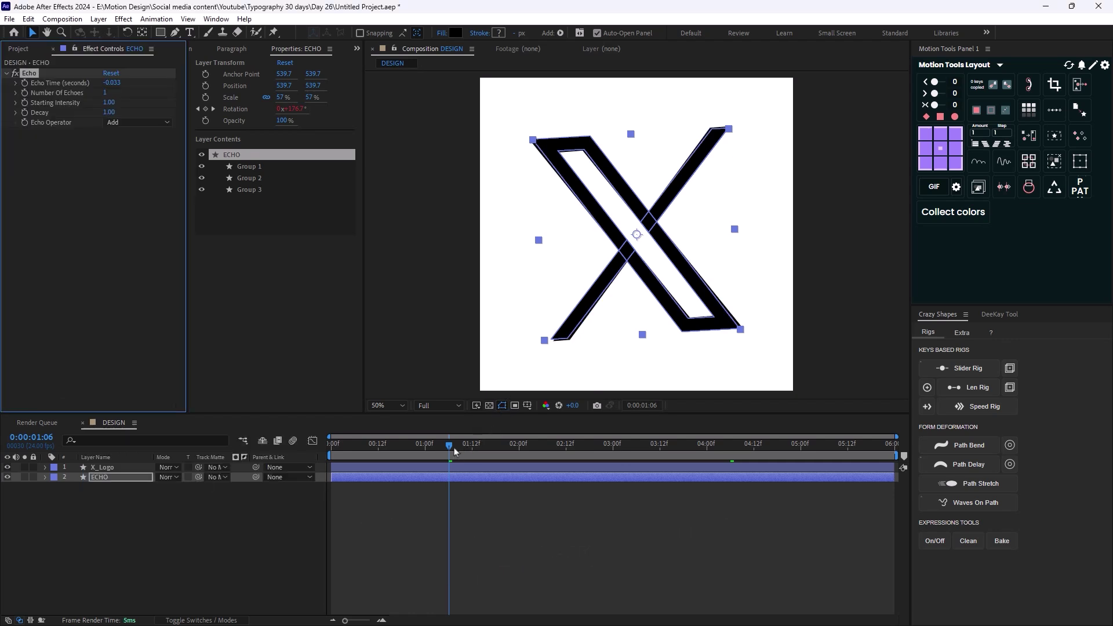
drag(450, 446, 543, 461)
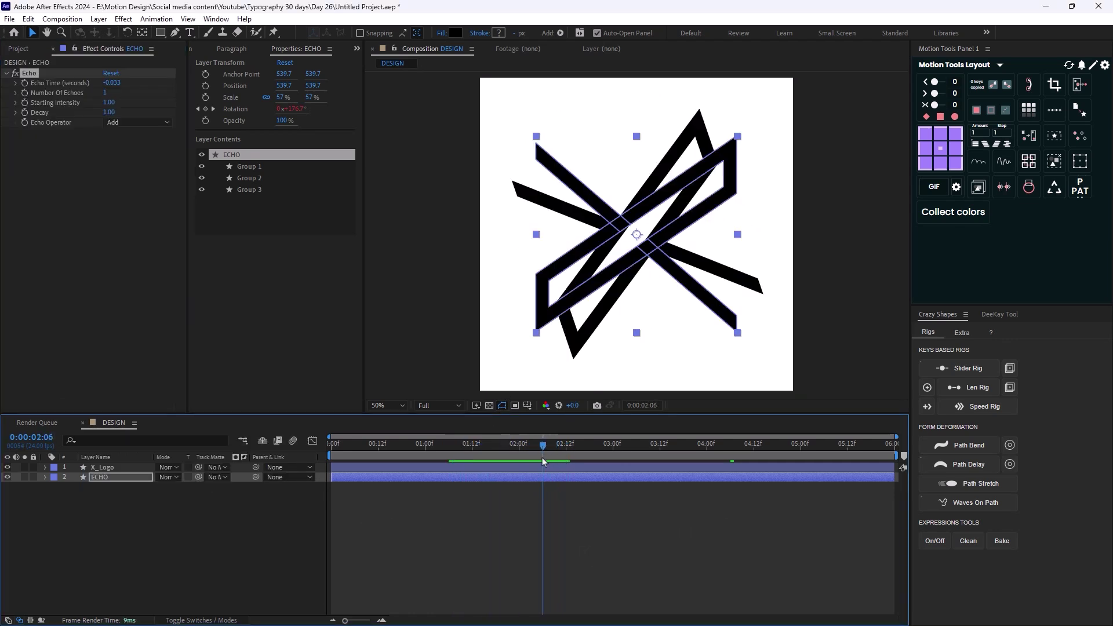
click(106, 94)
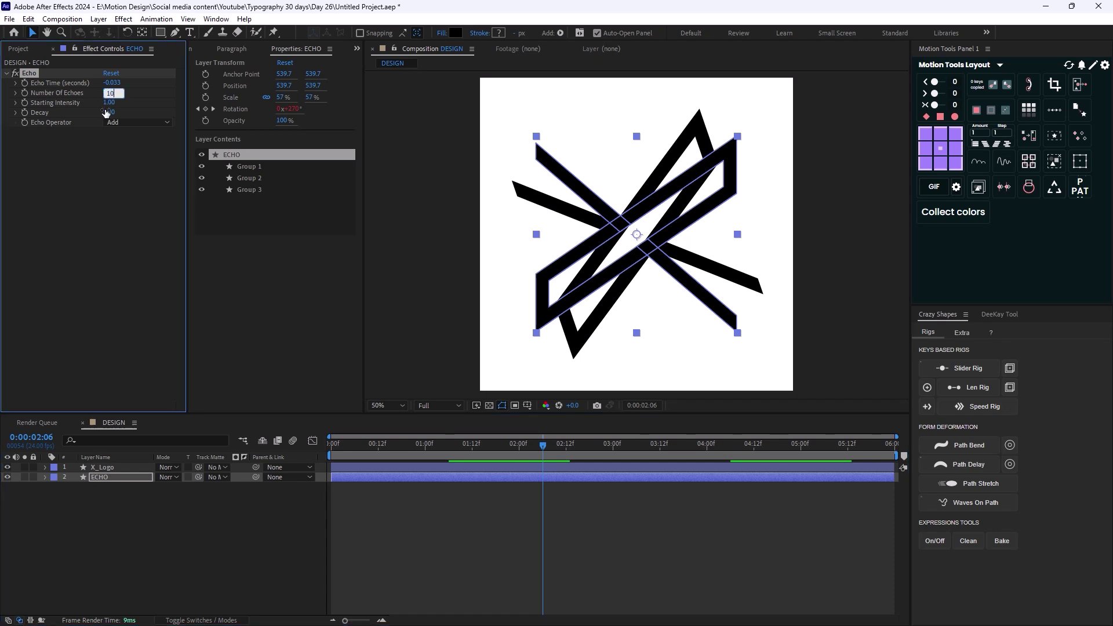
text(10)
key(Return)
key(space)
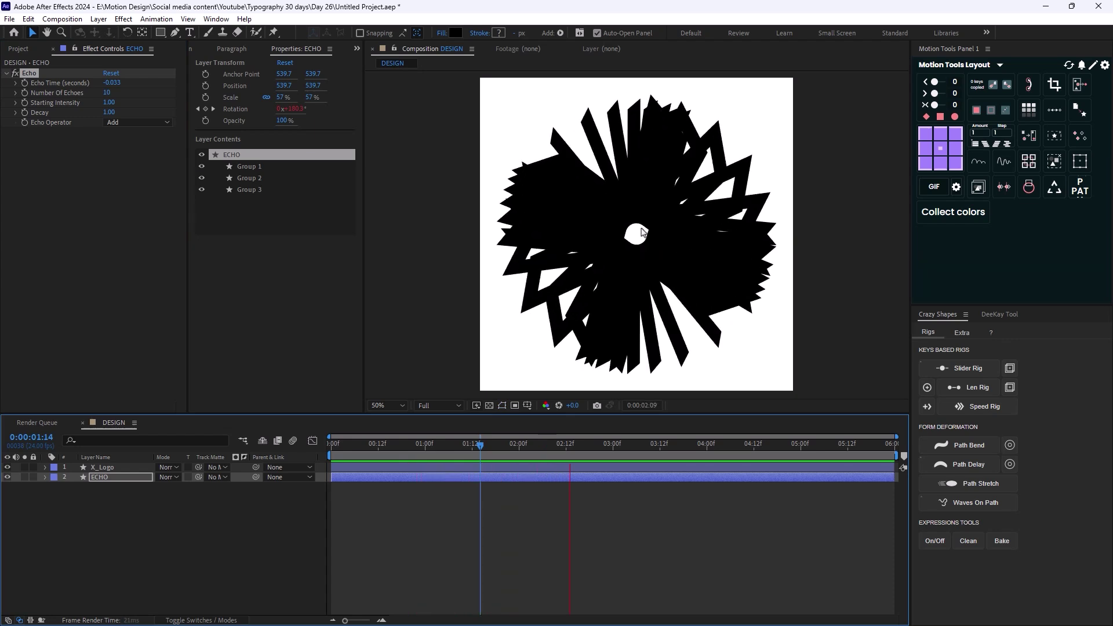
click(257, 157)
Set the Echo Time to -0.010 s and preview the trailing effect
click(112, 83)
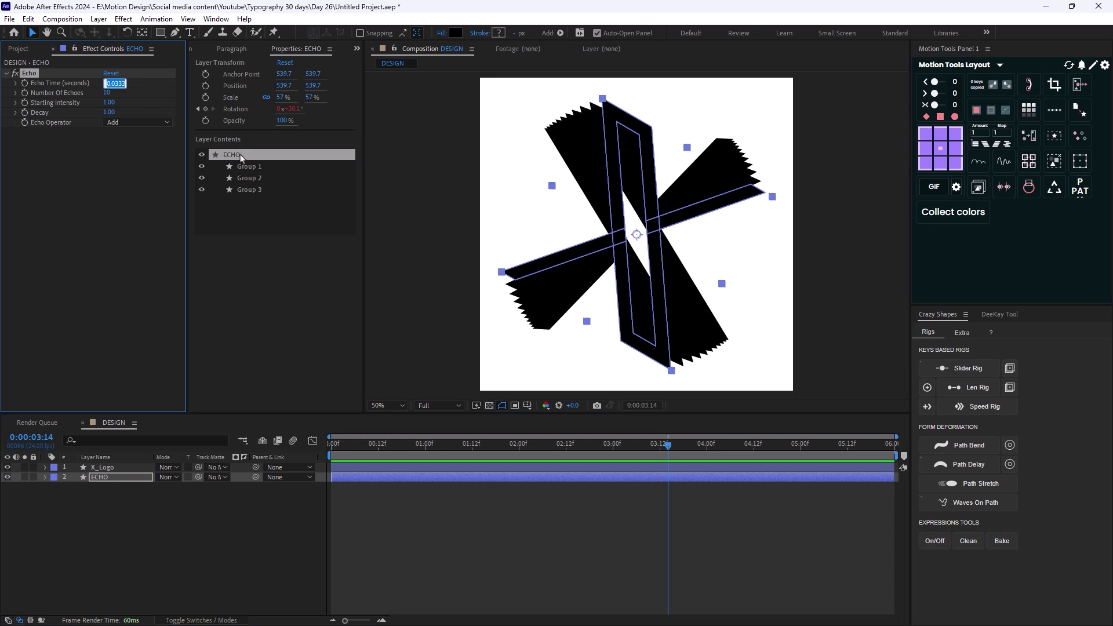
text(-)
key(Return)
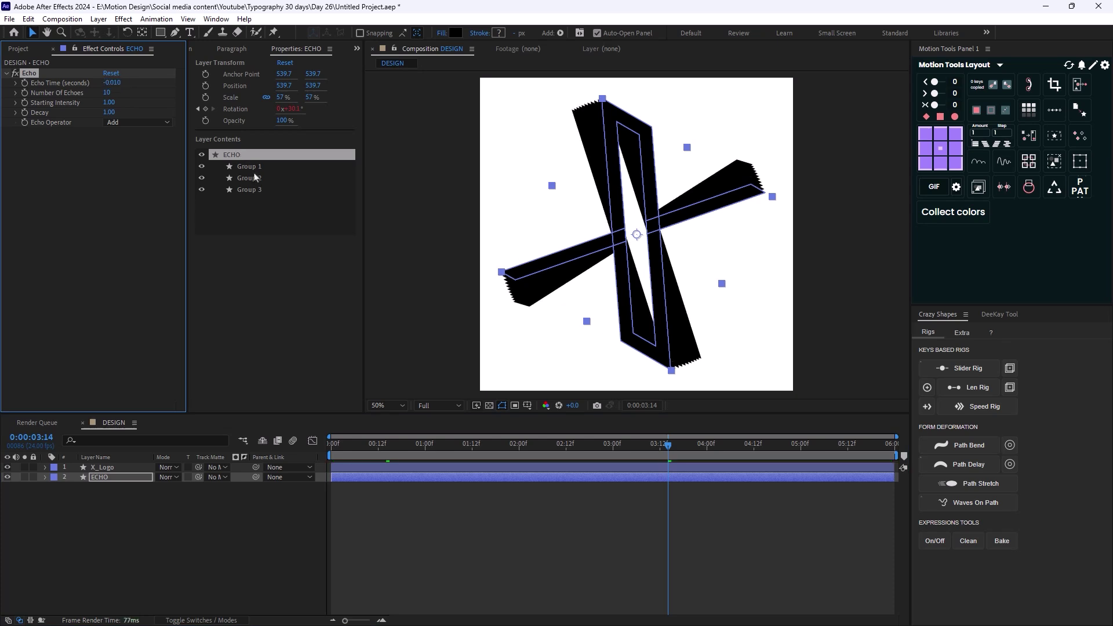
key(space)
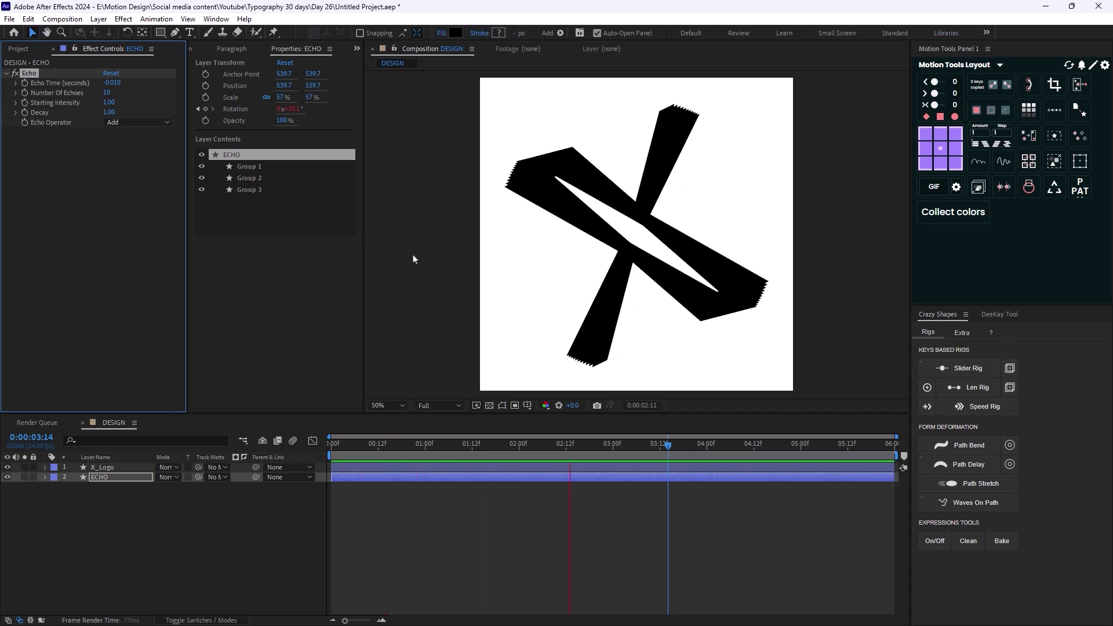
key(space)
click(225, 20)
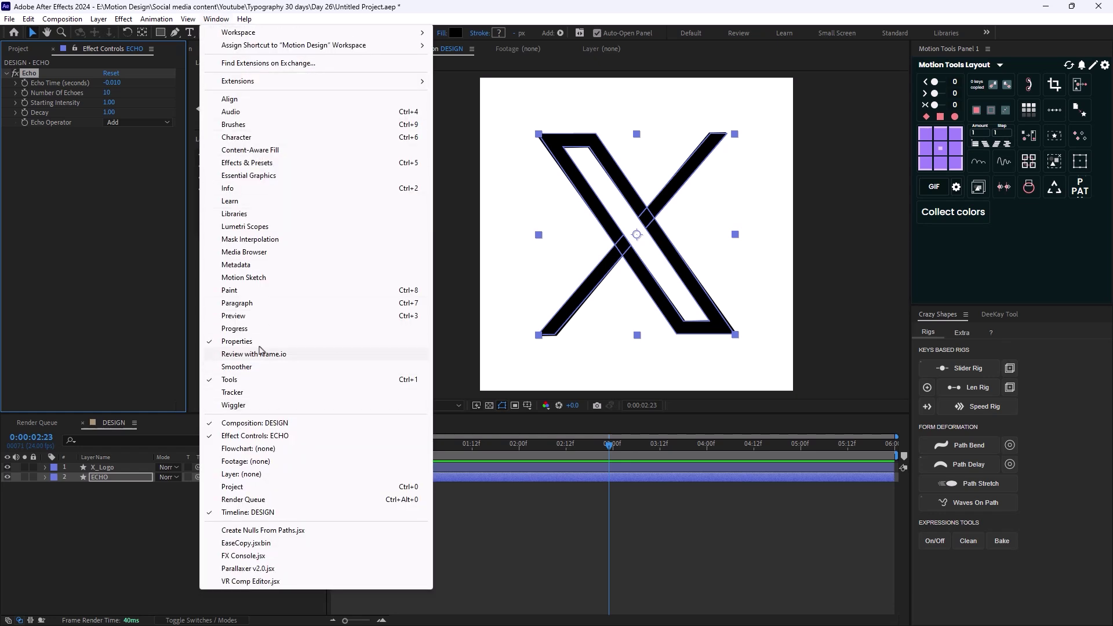
Uncheck Cache Before Playback in the Preview panel, close the panel, and play the animation
click(256, 316)
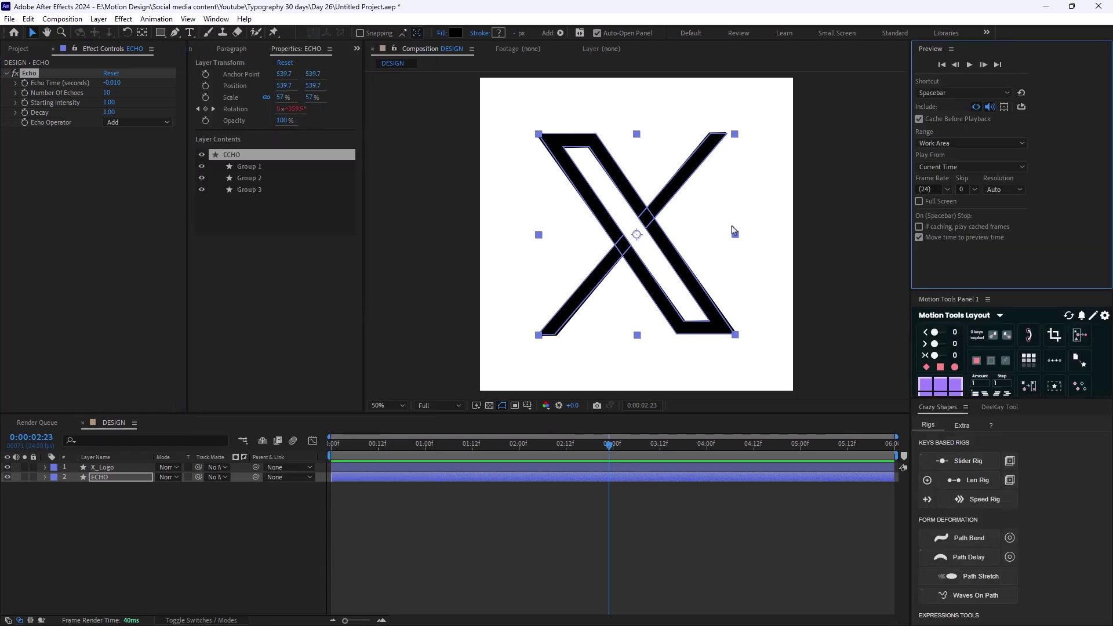
click(919, 119)
click(951, 50)
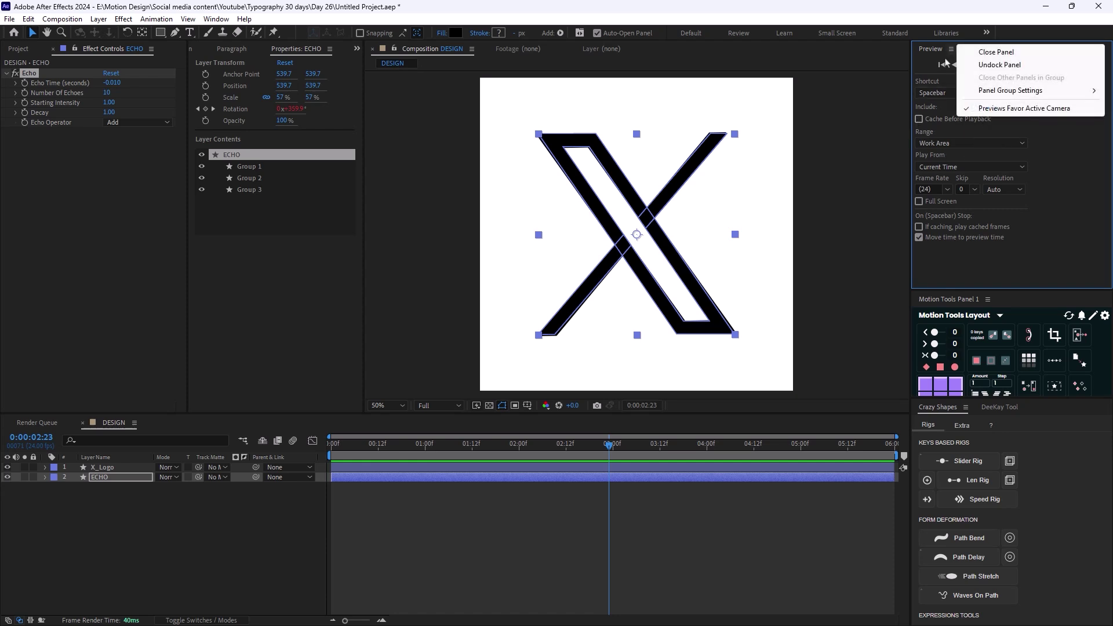
click(996, 51)
click(333, 522)
key(space)
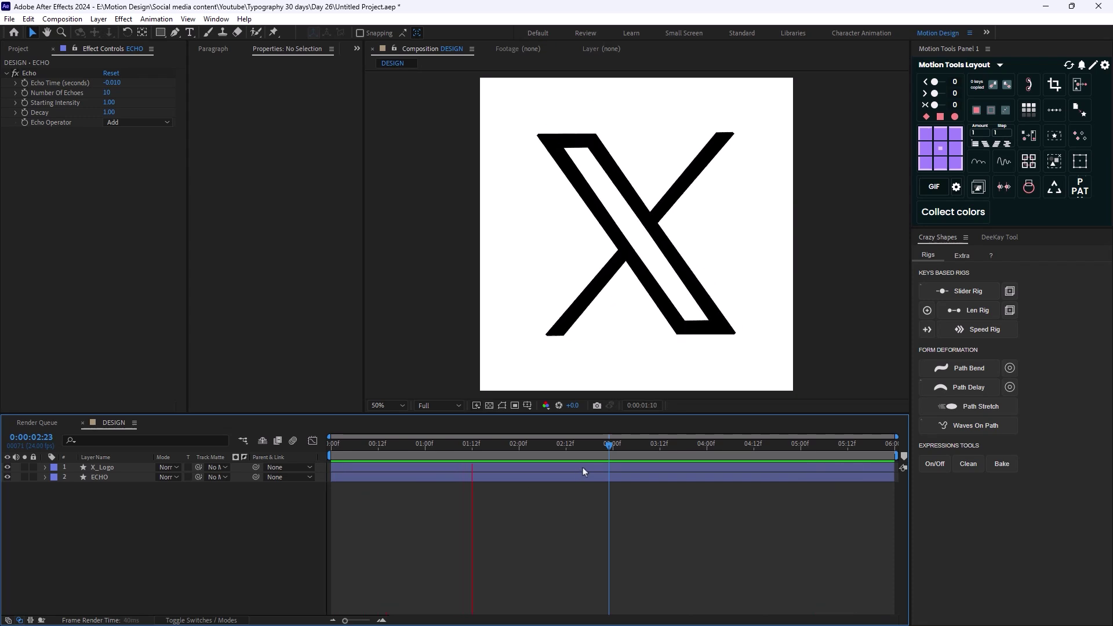
key(space)
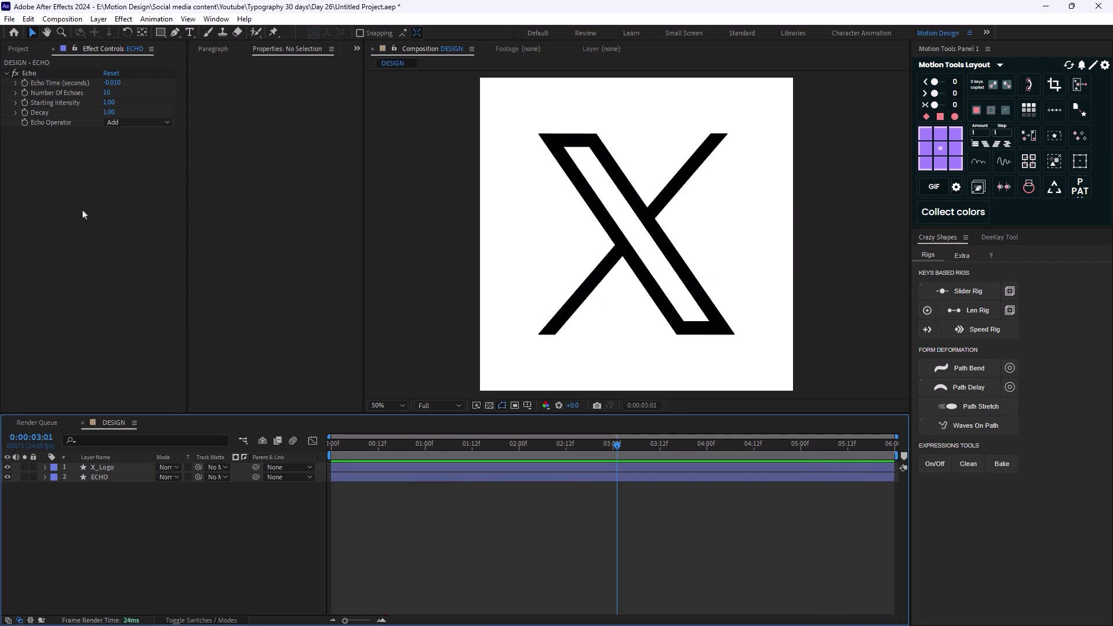
Create a 1080×1080 composition named FINAL and drag the DESIGN comp into it
click(17, 51)
right_click(86, 259)
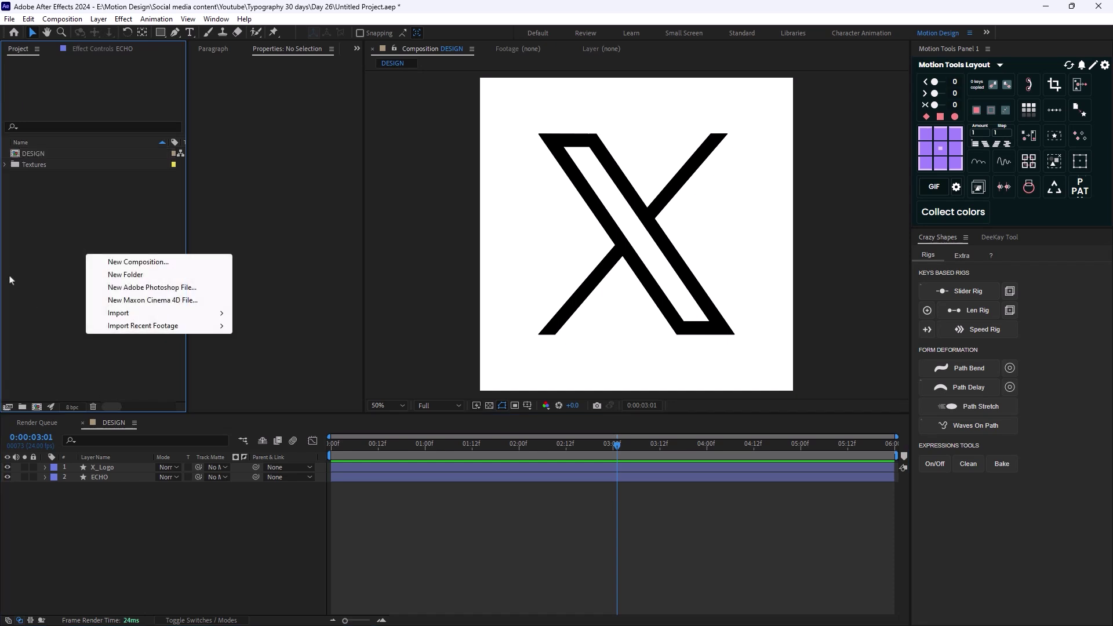
click(140, 260)
text(FINAL)
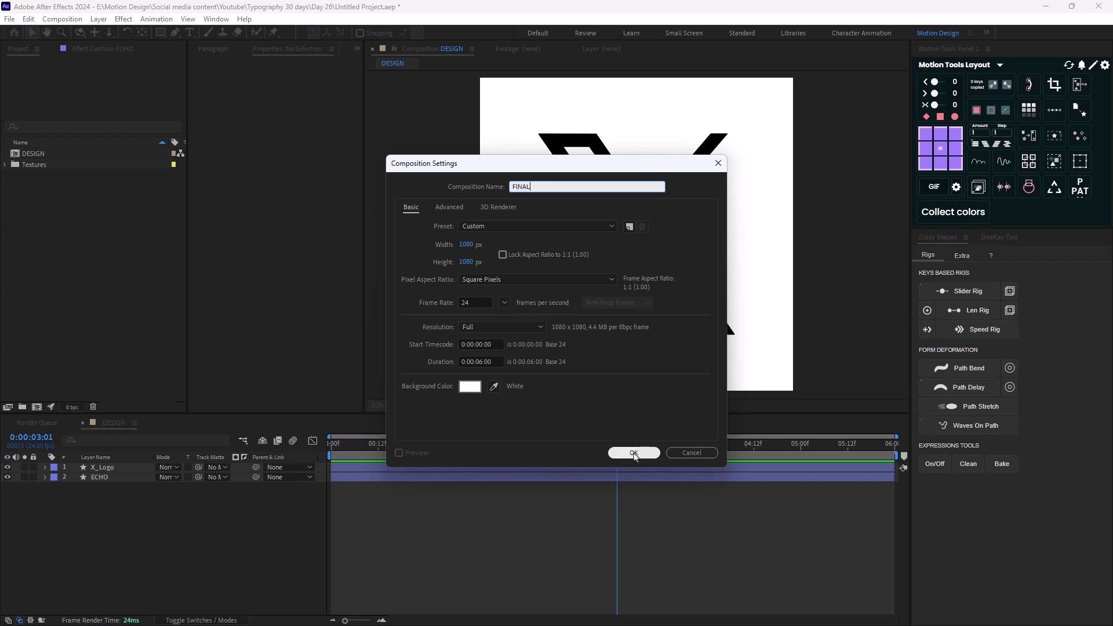
click(634, 453)
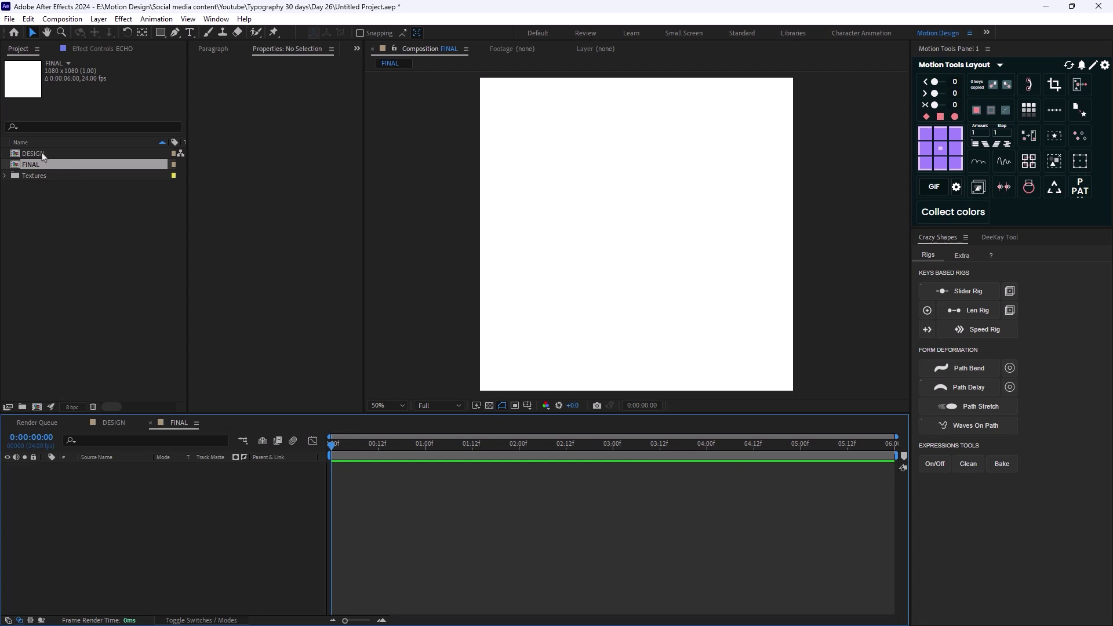
drag(33, 153, 638, 233)
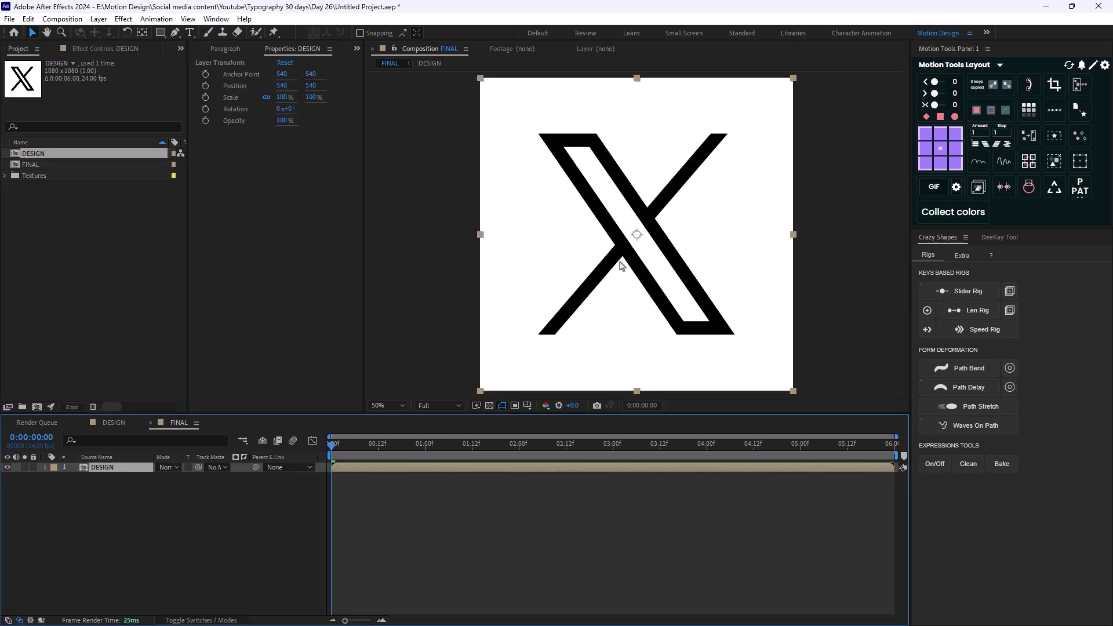
scroll(623, 266, down, 2)
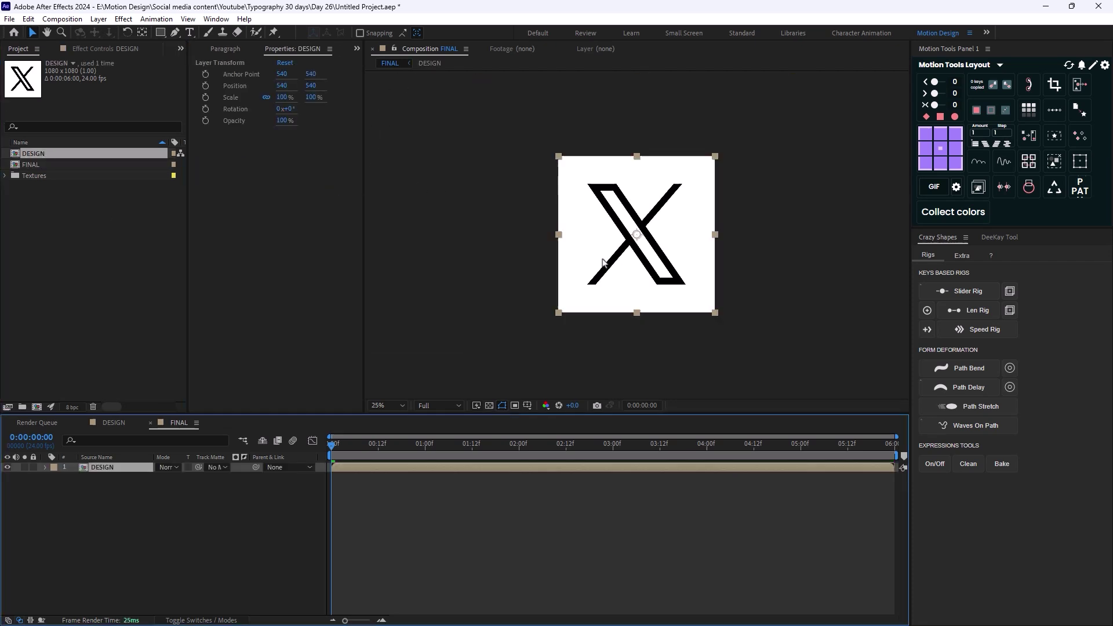
Add a dark grey #151515 solid named Background and place it below DESIGN
right_click(157, 515)
mouse_move(232, 372)
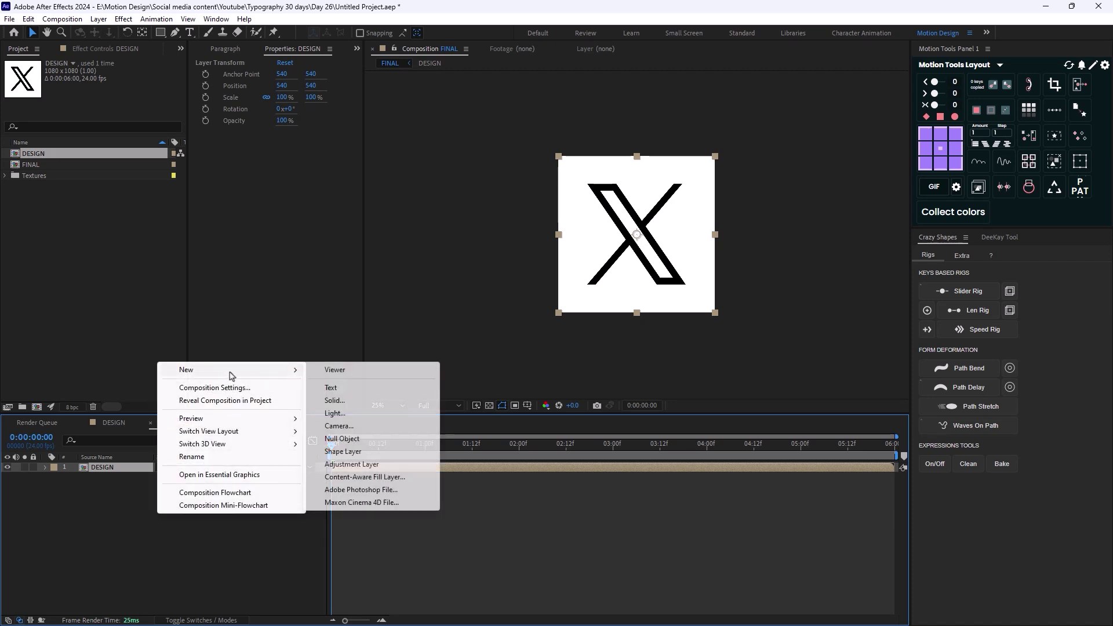
click(340, 401)
text(Background)
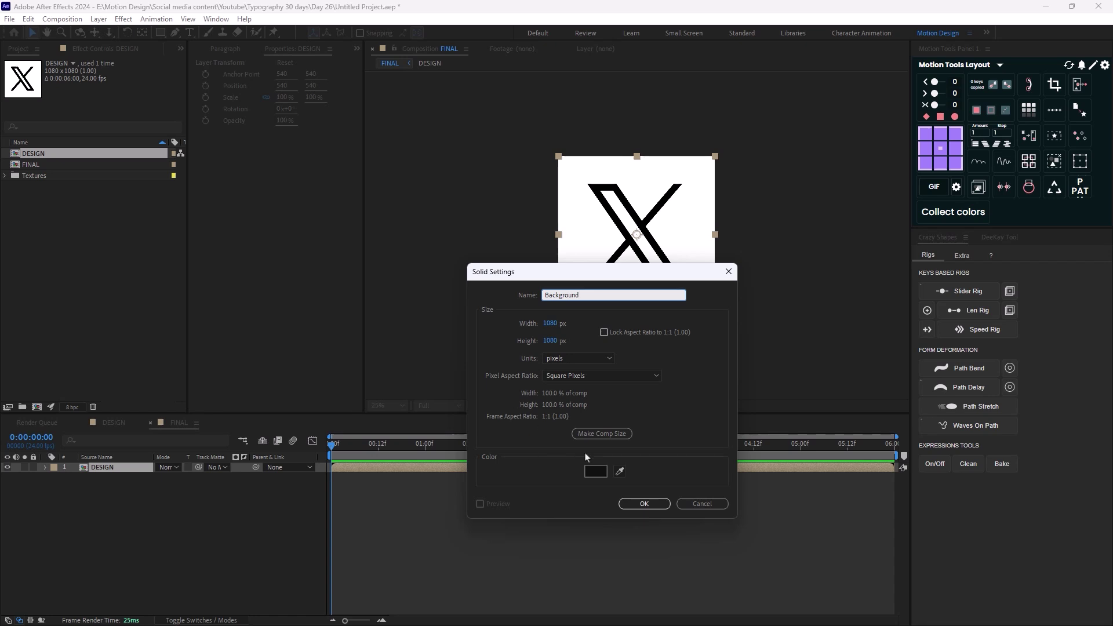
click(595, 471)
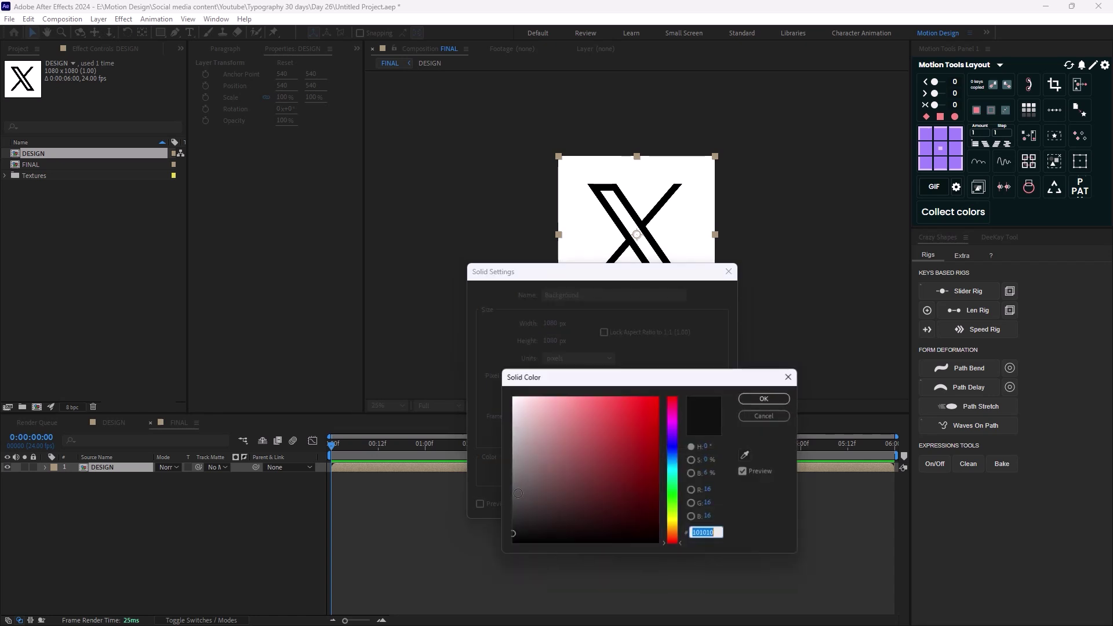
click(511, 529)
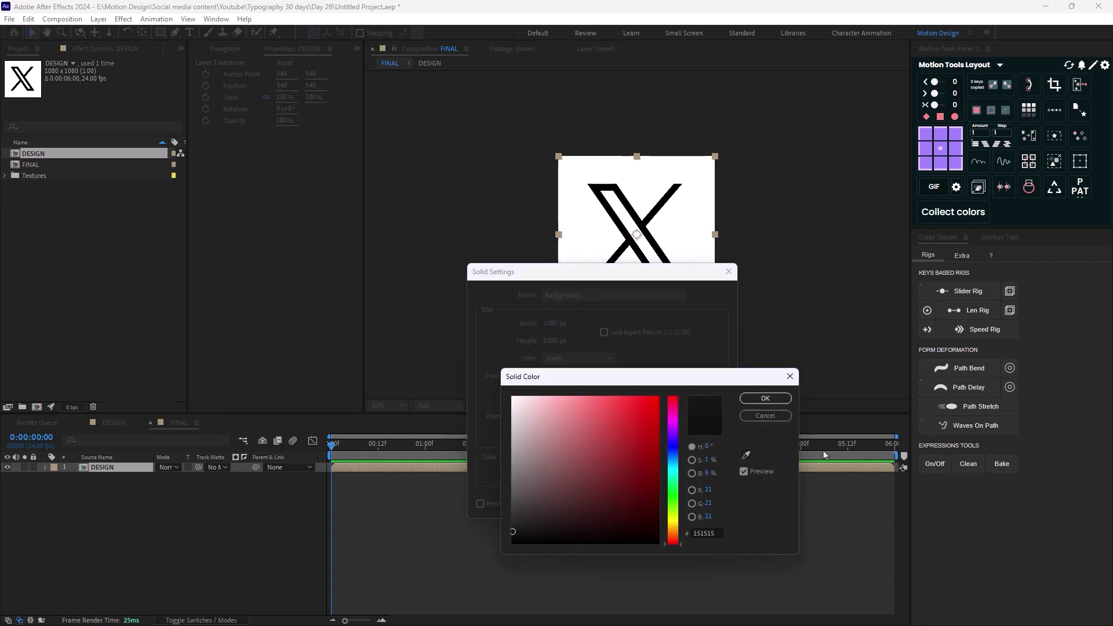
click(765, 398)
click(643, 503)
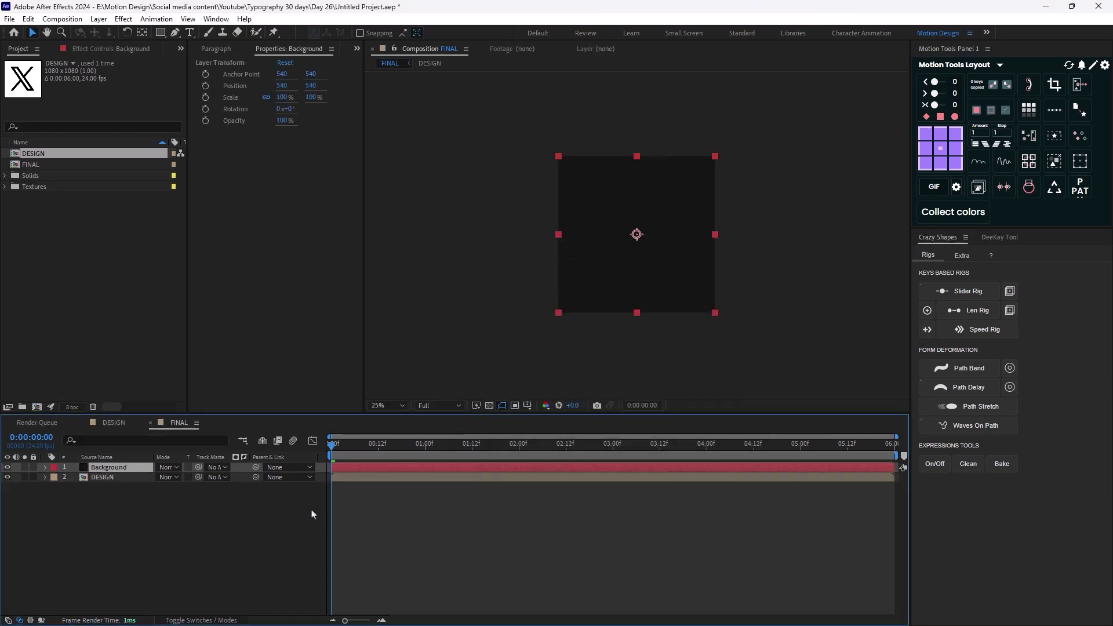
drag(132, 467, 127, 487)
click(193, 534)
key(period)
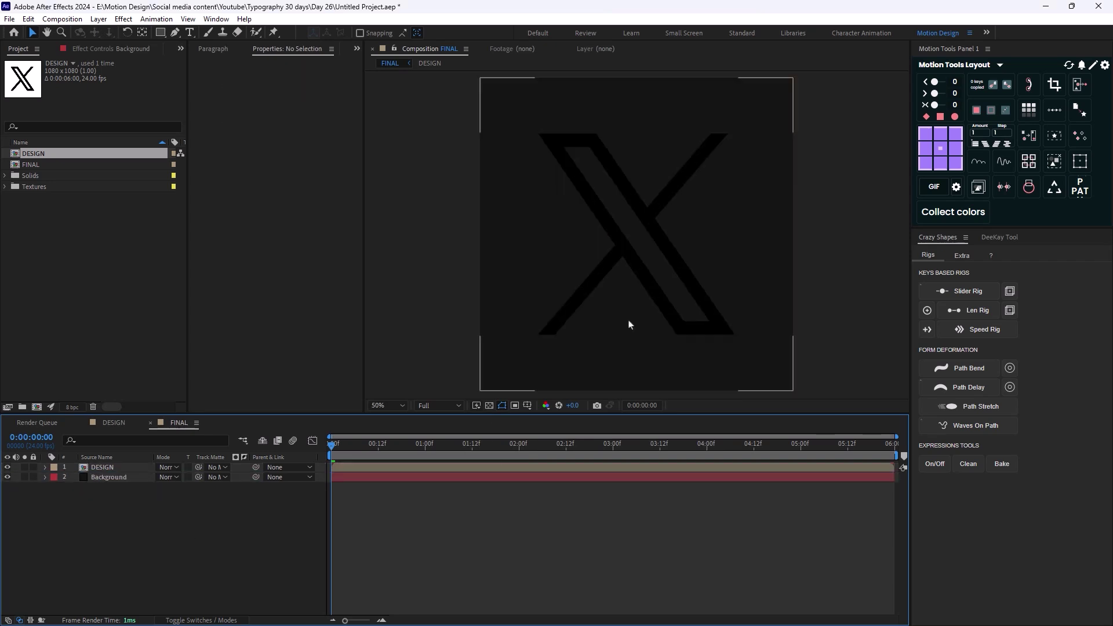
key(comma)
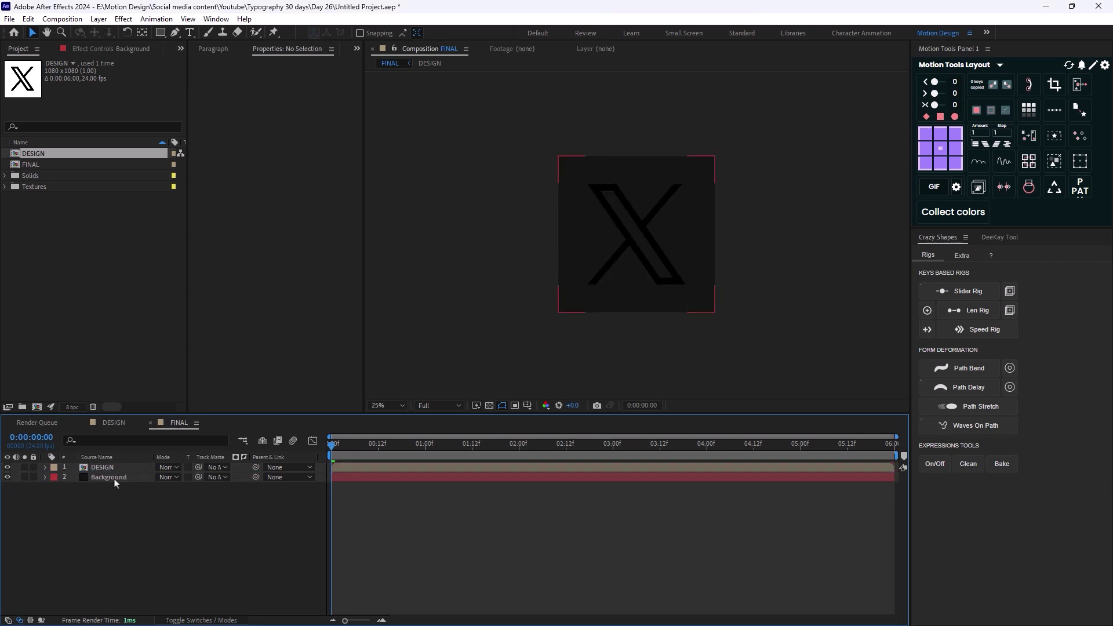
Apply a Fill effect to the DESIGN layer with a near-white #FBFBFB colour
click(114, 468)
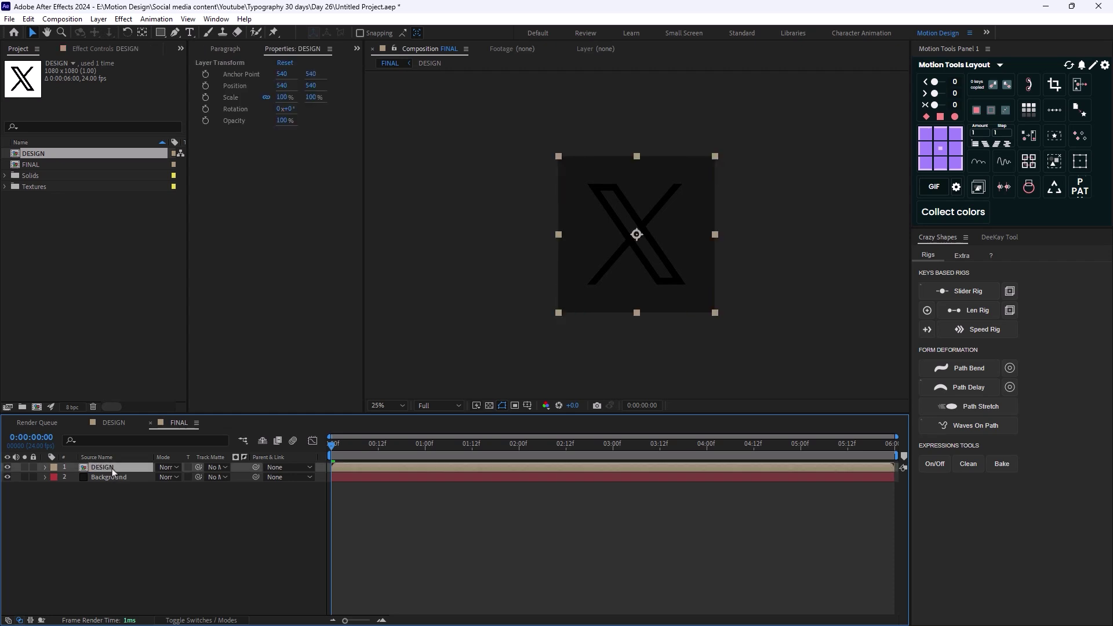
key(ctrl+space)
text(fi)
key(Return)
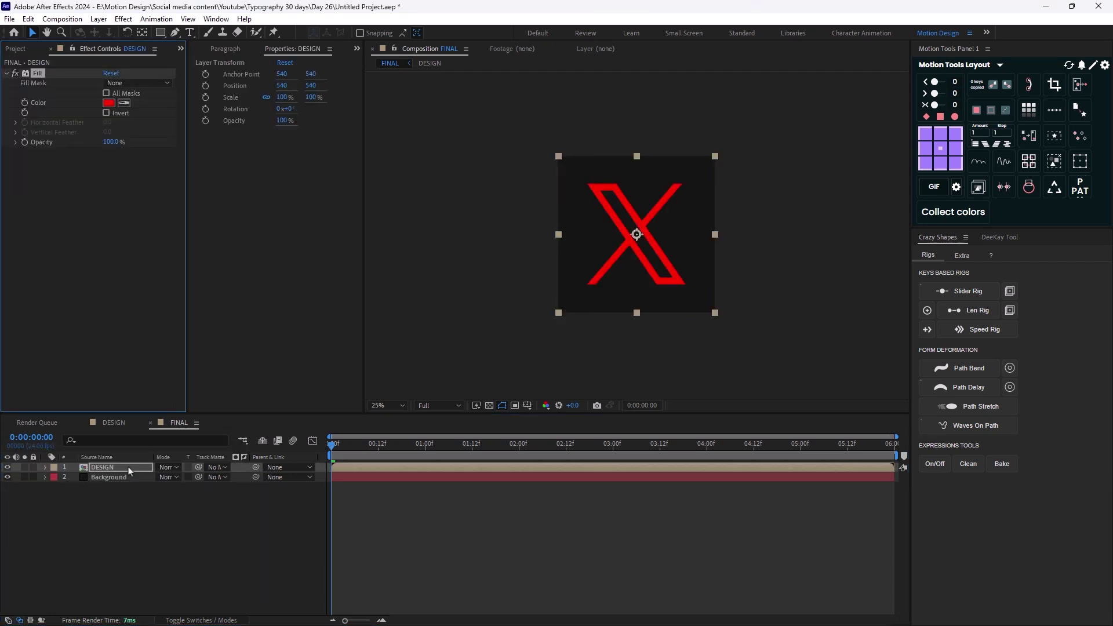
click(108, 102)
click(514, 398)
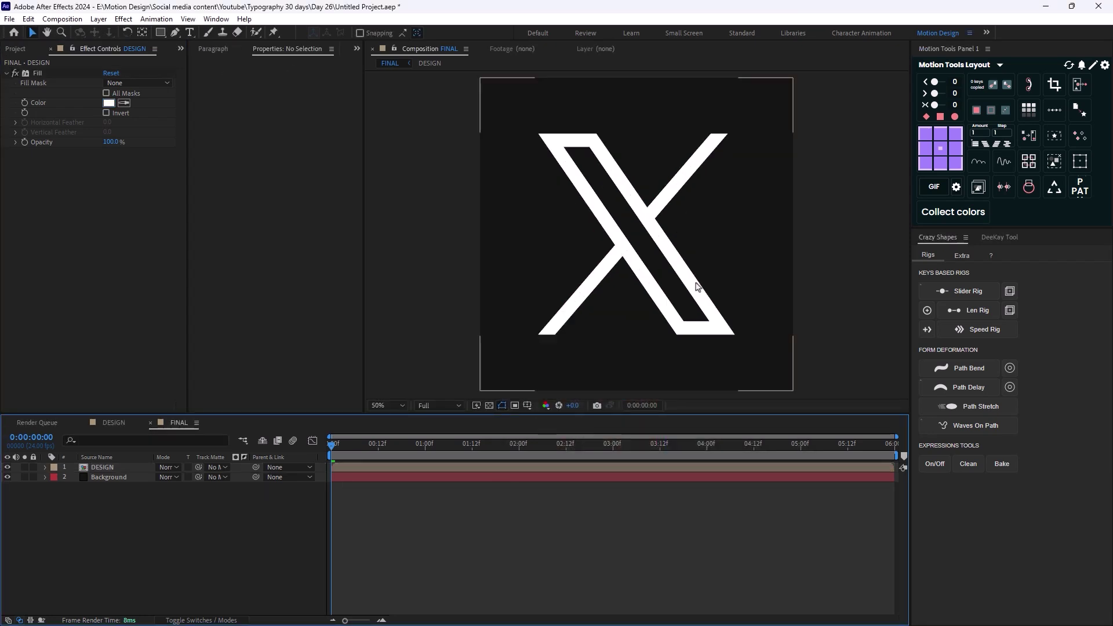
click(729, 178)
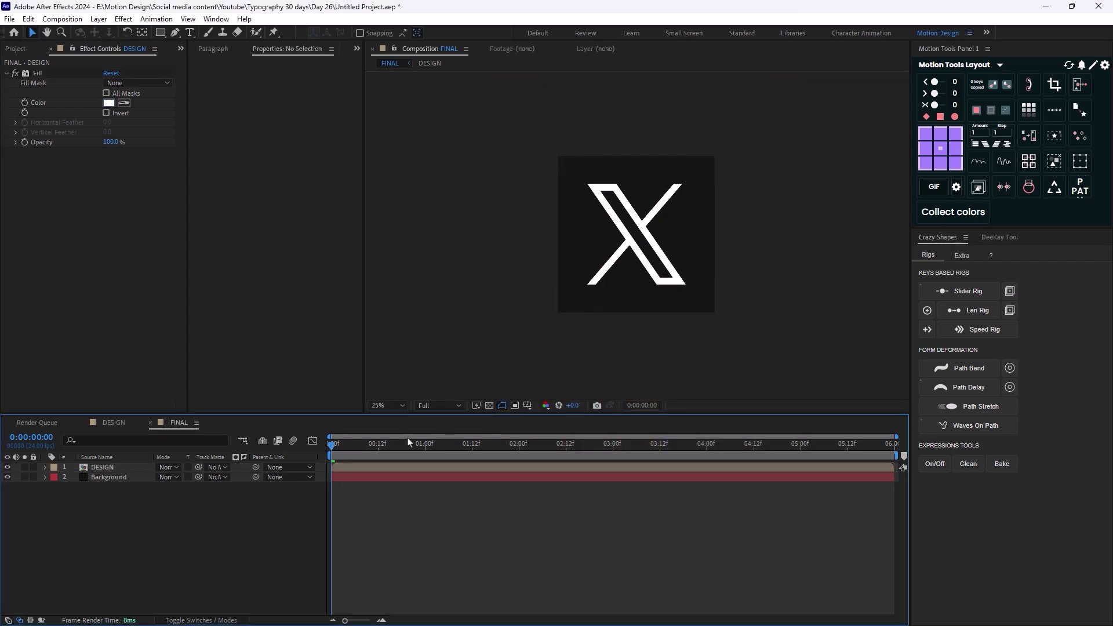
Drag Overlay Texture from the Textures folder into FINAL and set its mode to Overlay
click(22, 51)
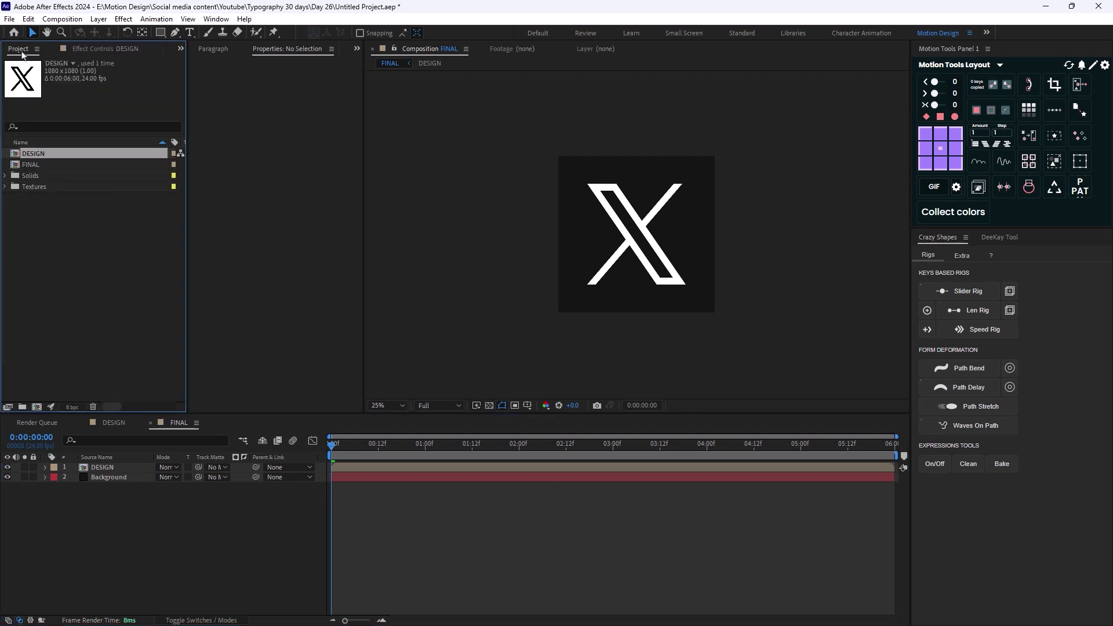
click(5, 187)
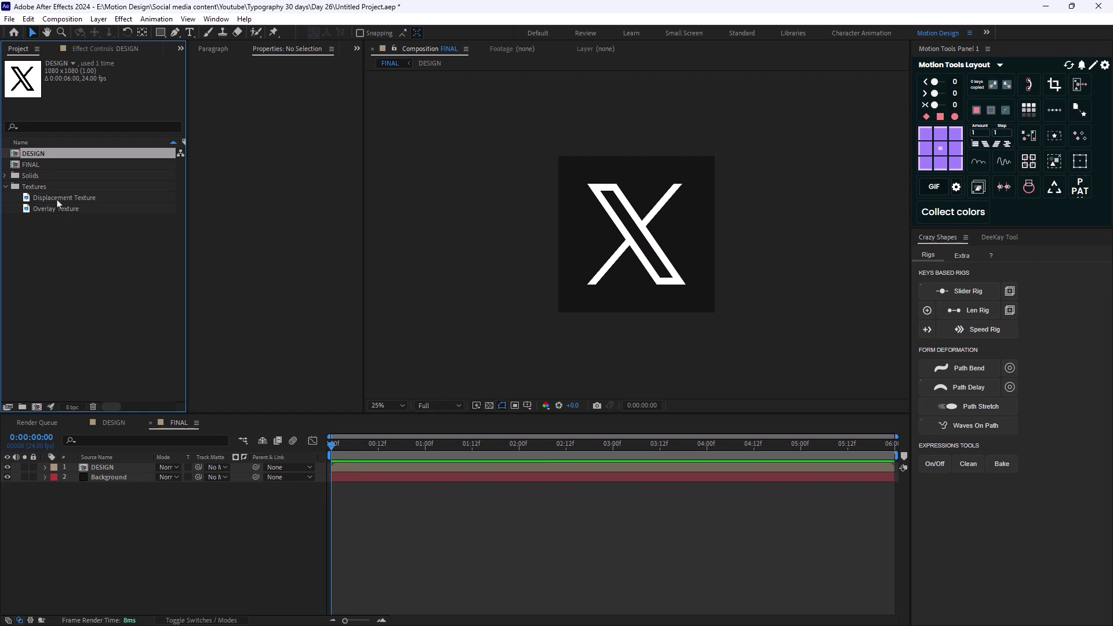
click(76, 258)
drag(70, 212, 112, 471)
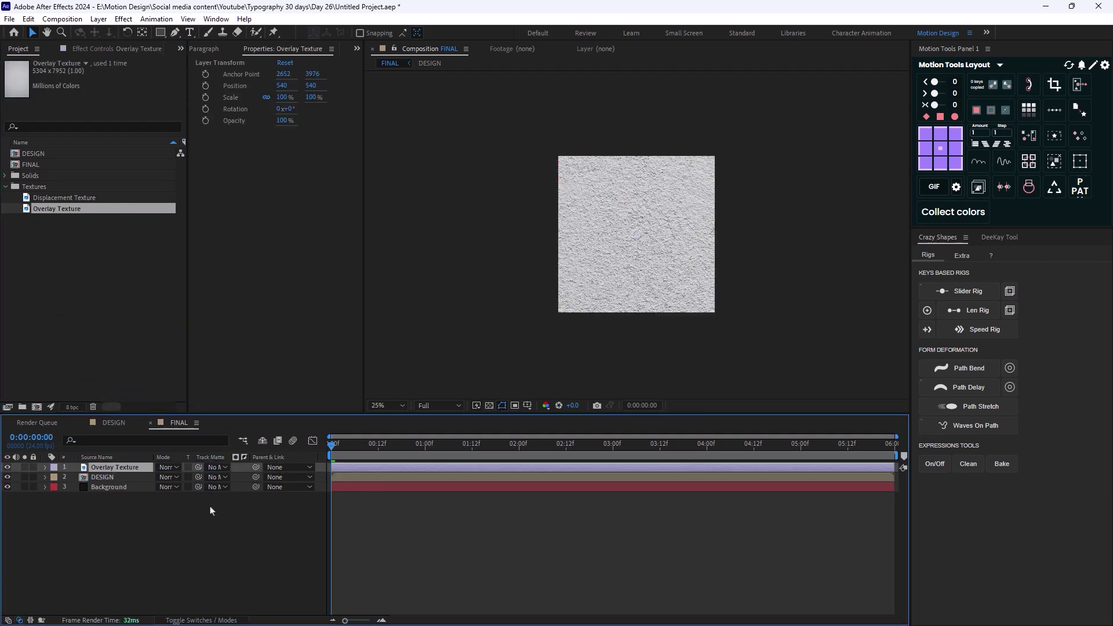
click(181, 466)
click(219, 326)
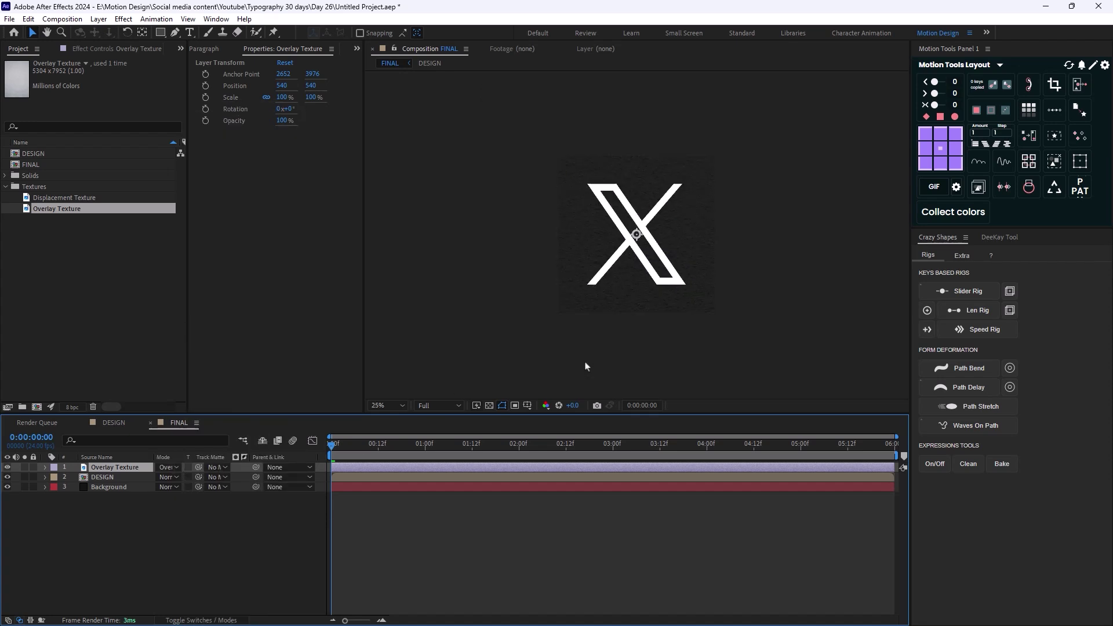
Apply Levels to the Overlay Texture and lower its gamma to about 0.15
key(ctrl+space)
text(level)
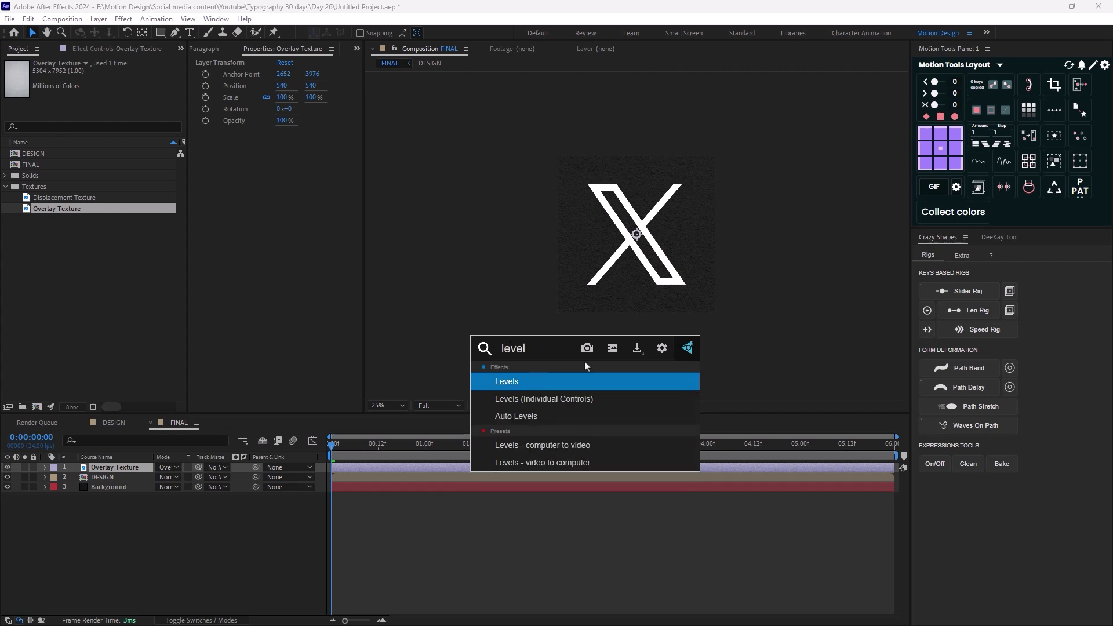
key(Return)
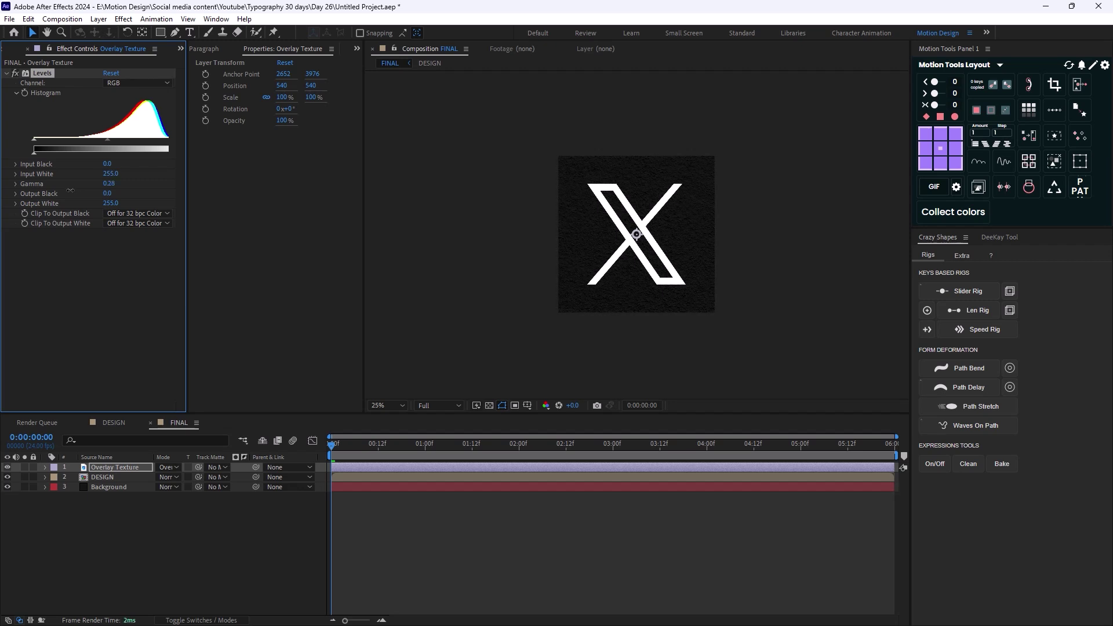
drag(69, 190, 64, 191)
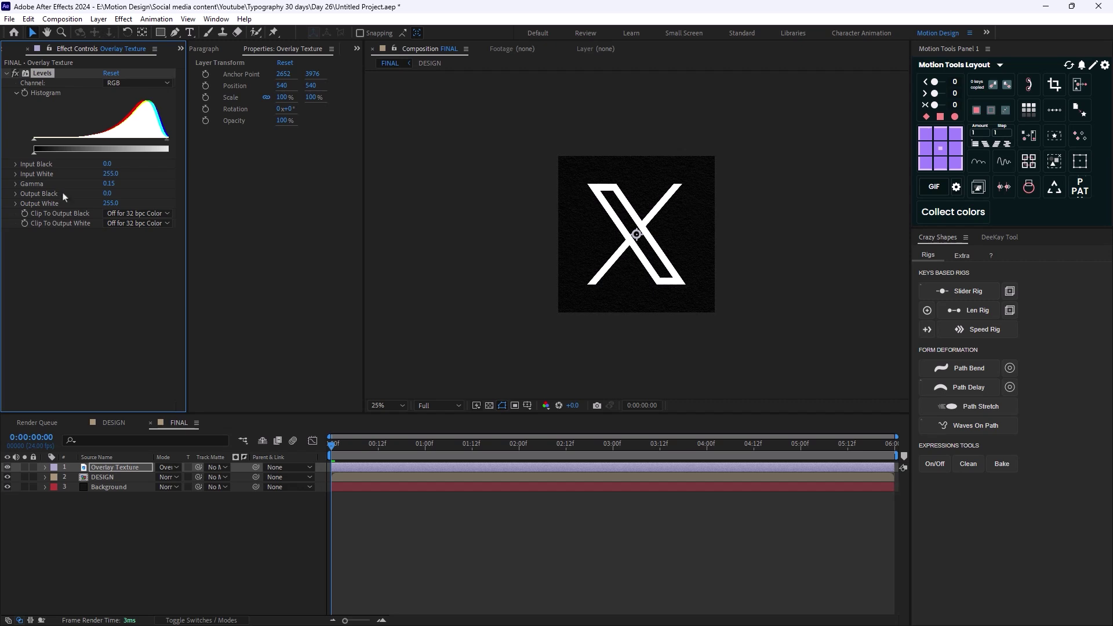
key(period)
key(comma)
Add the Displacement Texture from the Project panel as the top layer of FINAL
click(138, 529)
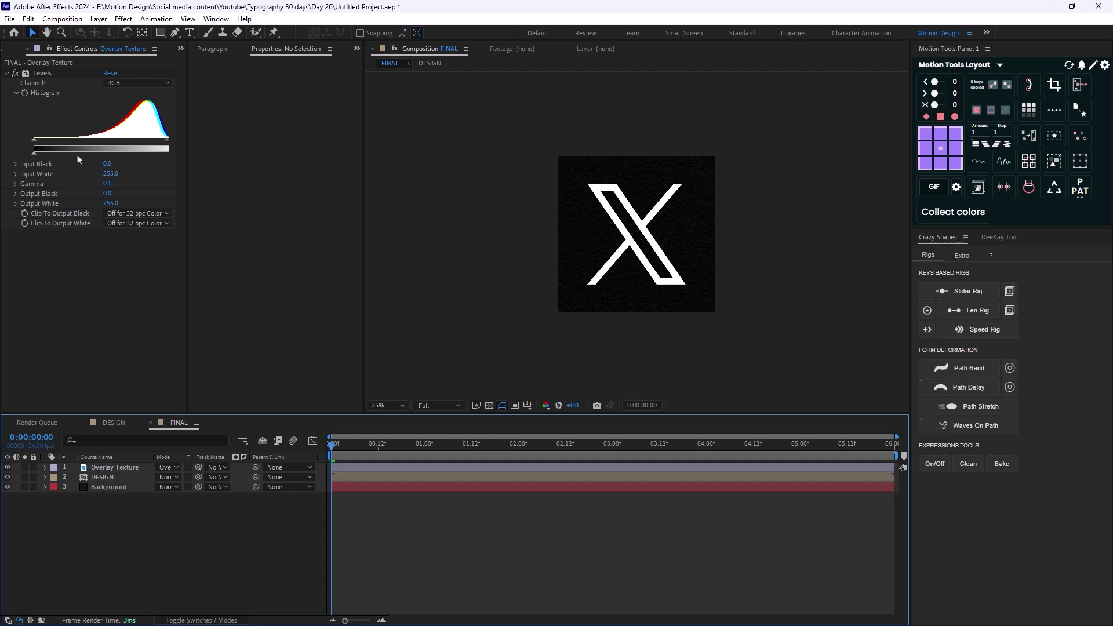
click(8, 51)
drag(64, 198, 113, 467)
Select the DESIGN layer and show its Fill effect in Effect Controls
click(107, 489)
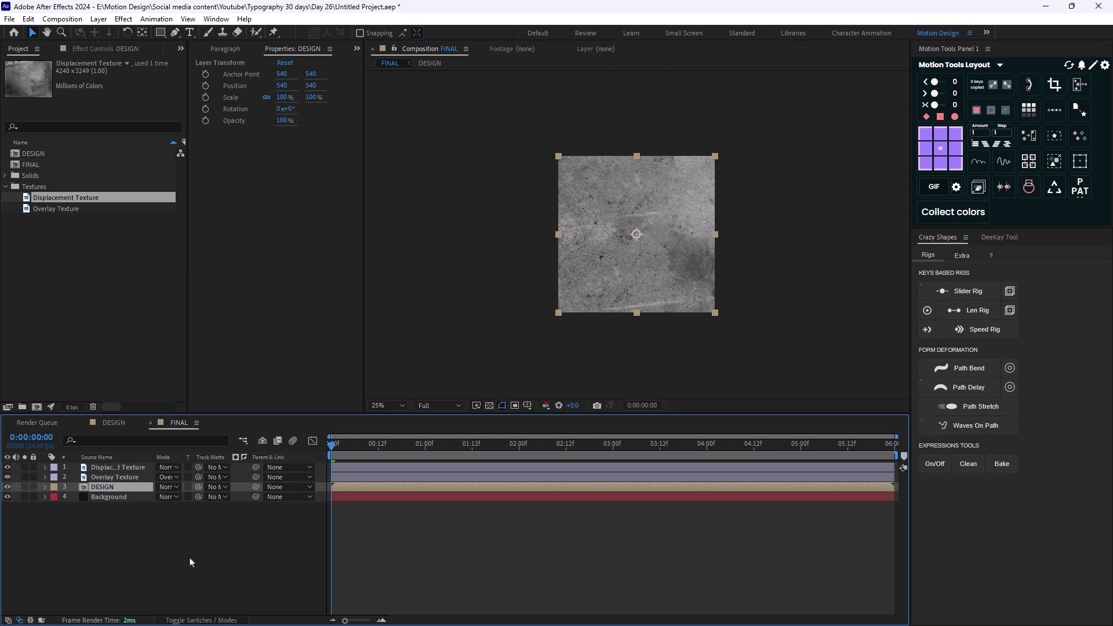
click(98, 49)
Apply Time Displacement to DESIGN, driven by Displacement Texture with Effects & Masks, and preview
key(ctrl+space)
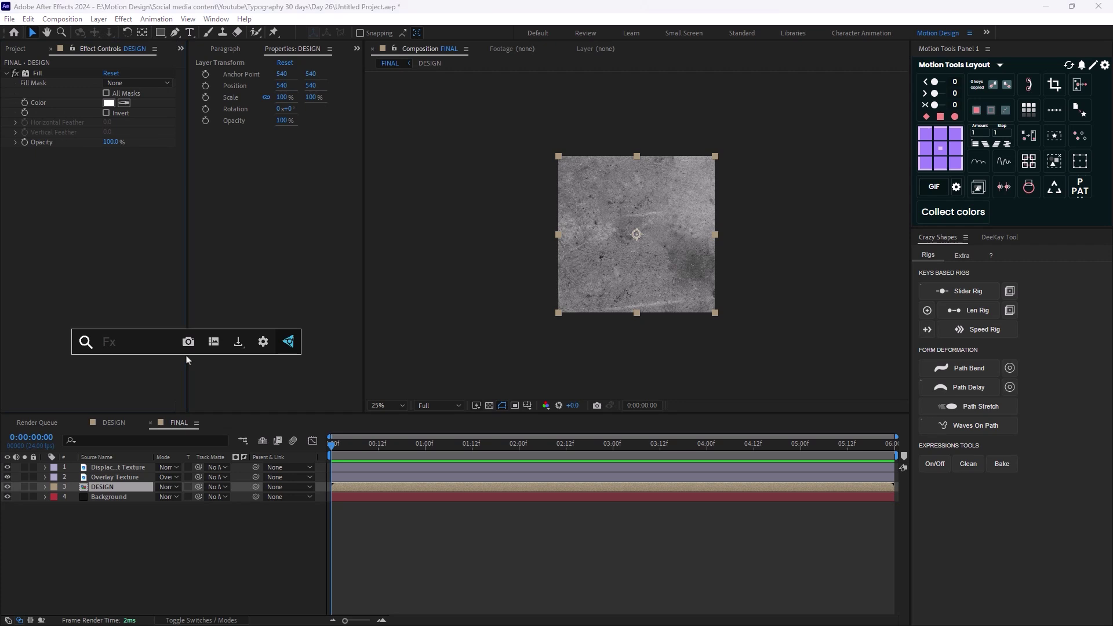
text(time)
click(247, 427)
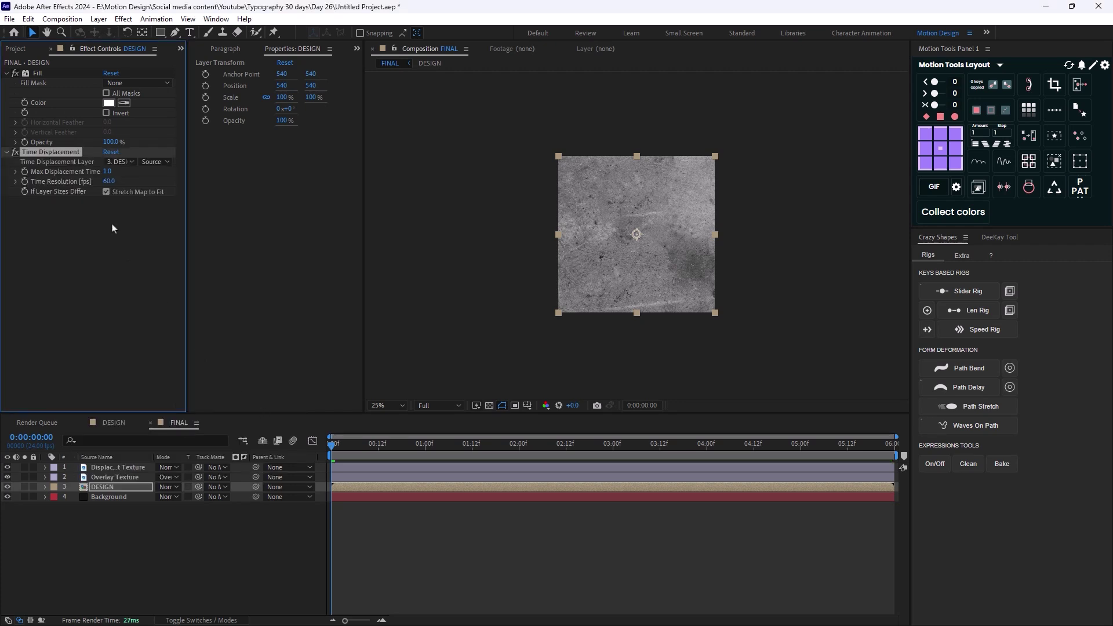
click(124, 163)
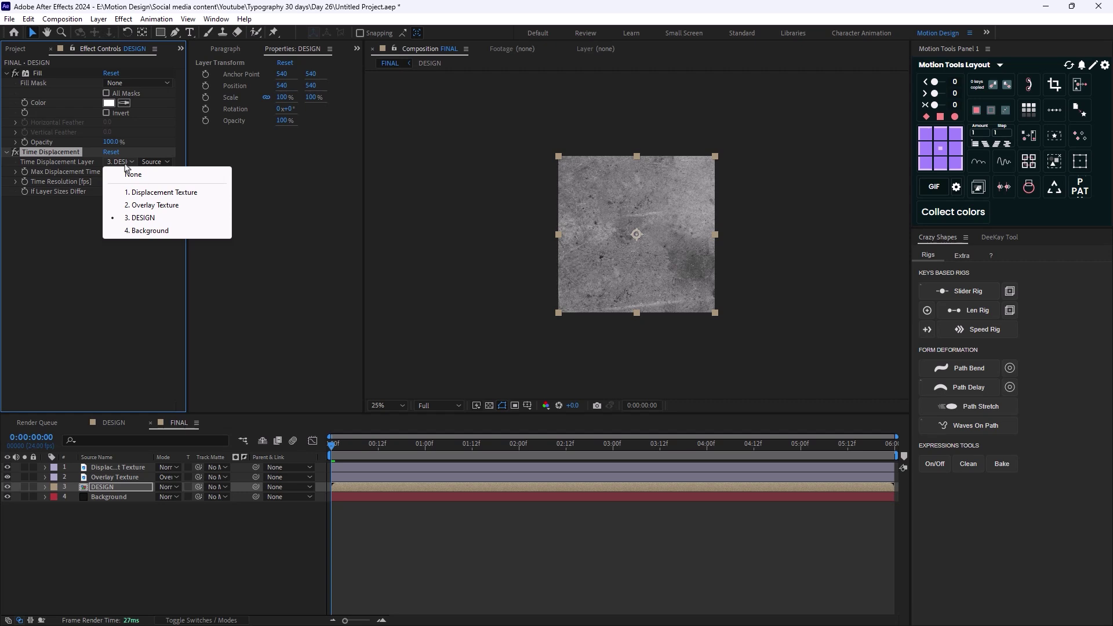
click(136, 192)
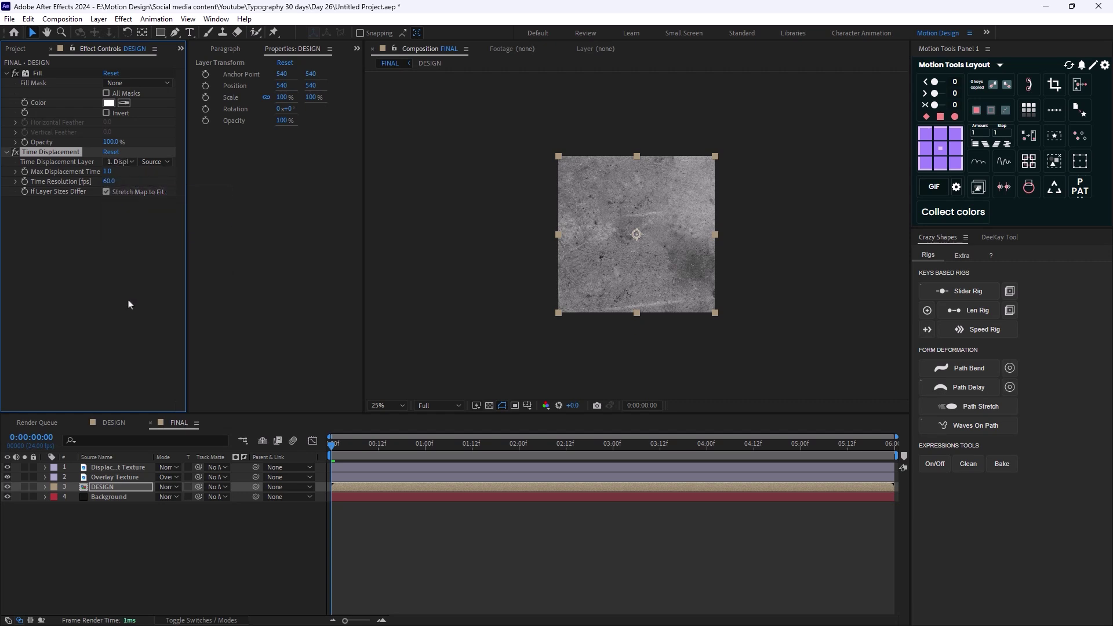
click(154, 162)
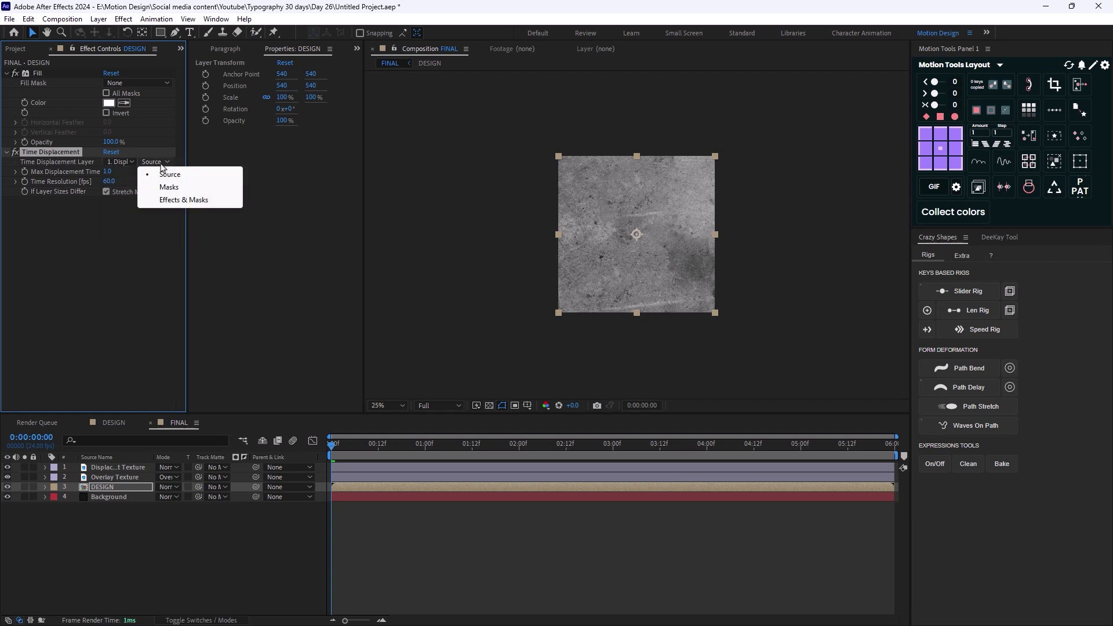
click(175, 200)
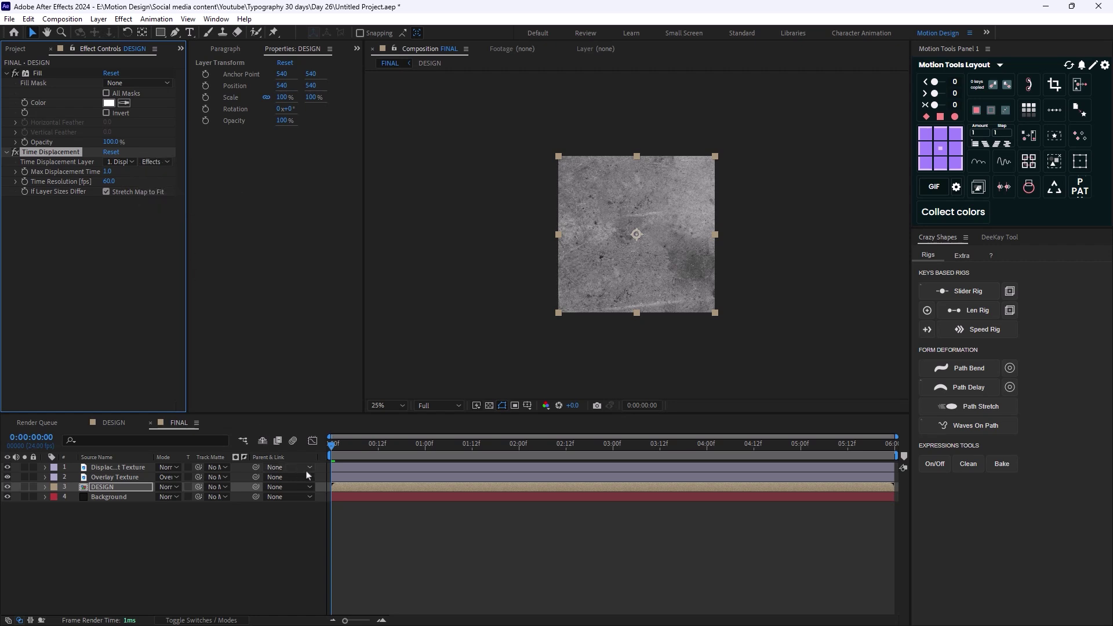
key(space)
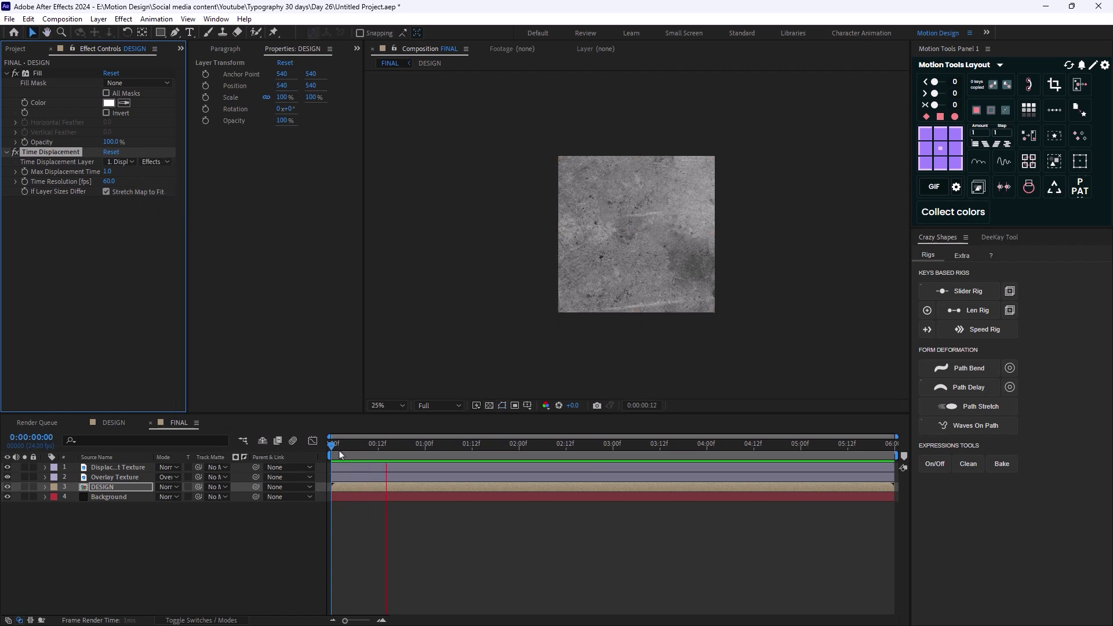
Set the Displacement Texture layer to Overlay mode and play back the composition from the start
key(v)
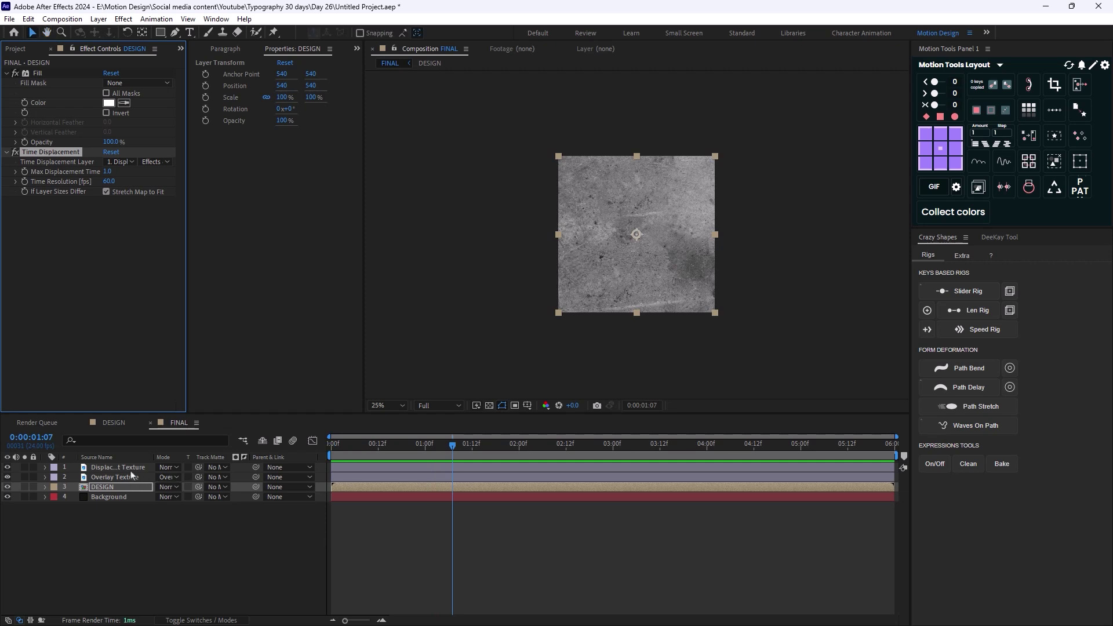
click(128, 470)
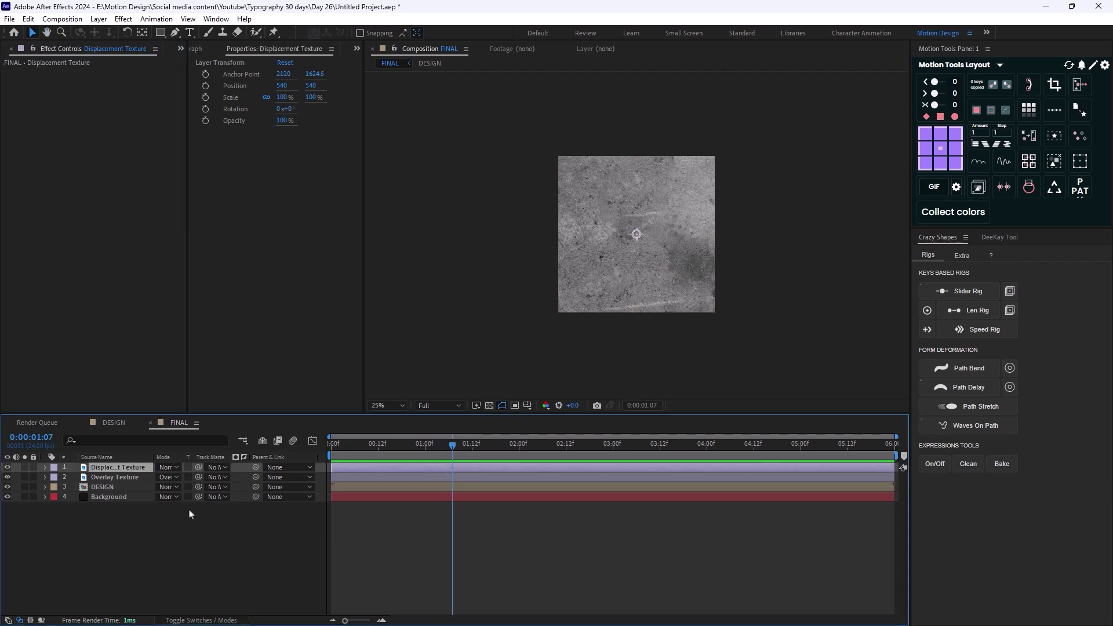
click(167, 467)
click(220, 329)
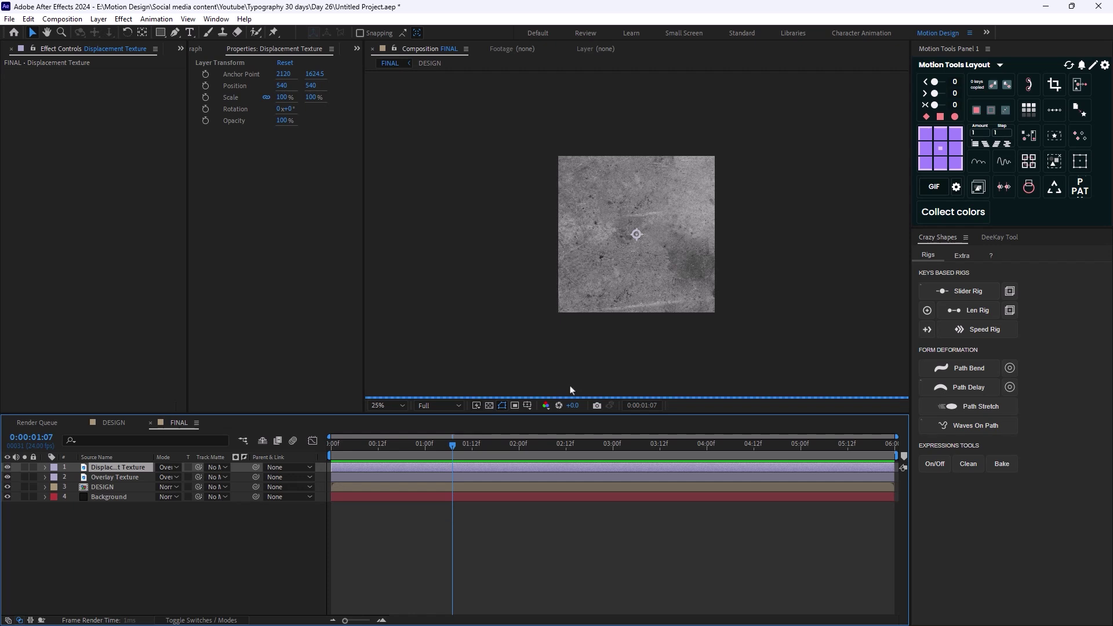
drag(450, 446, 318, 455)
key(space)
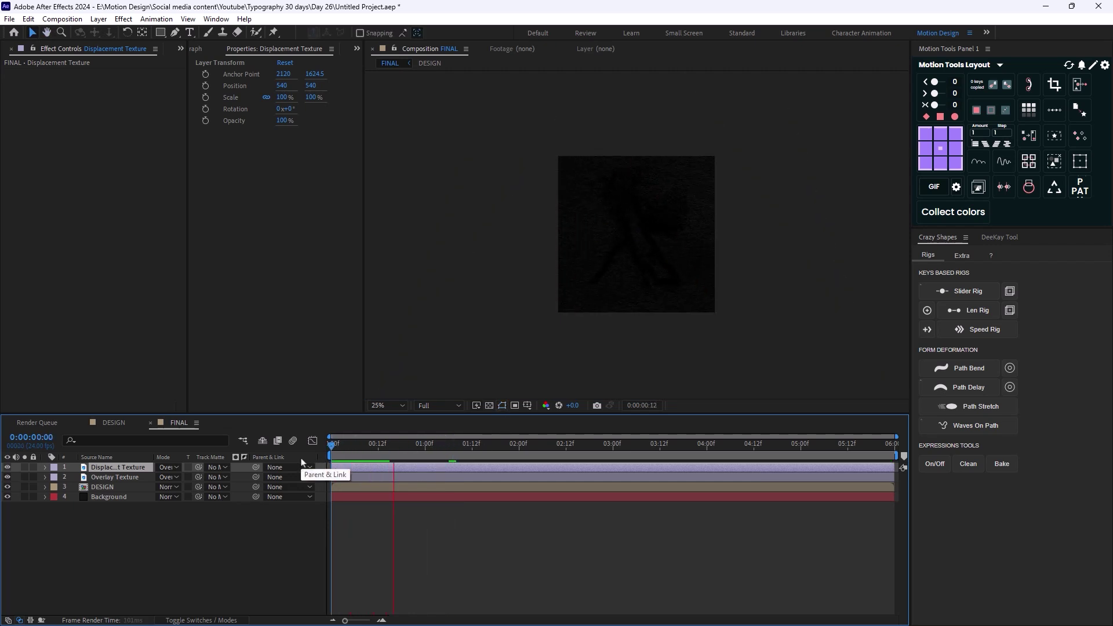
key(period)
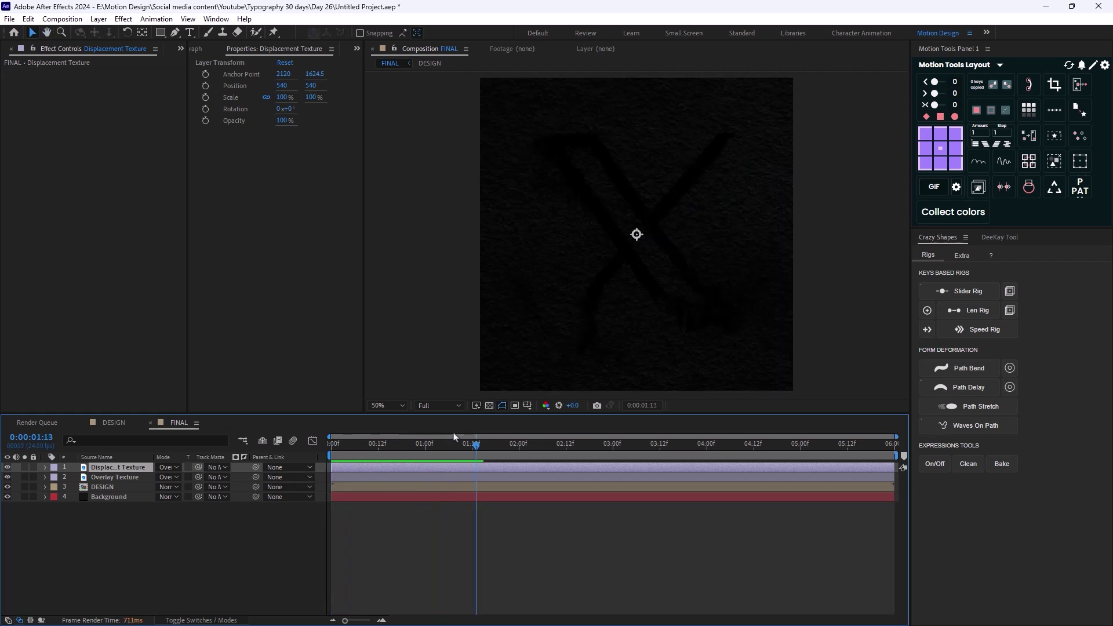
mouse_move(467, 446)
mouse_down()
mouse_move(393, 452)
mouse_move(457, 462)
mouse_up()
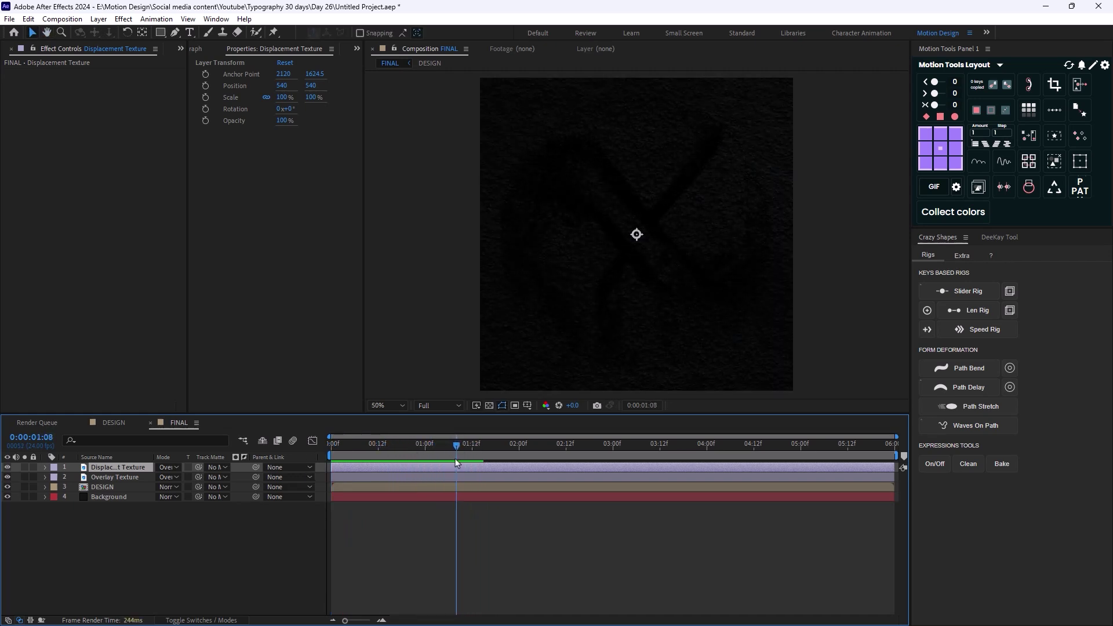
Move DESIGN's Fill effect below Time Displacement and preview from the first frame
click(107, 487)
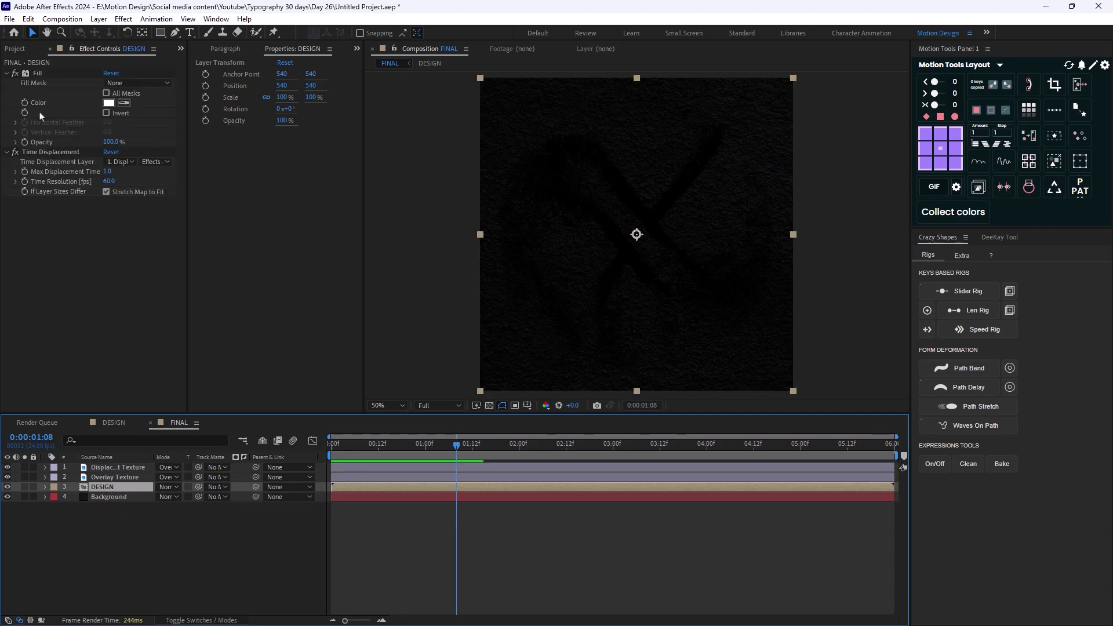
drag(35, 74, 44, 201)
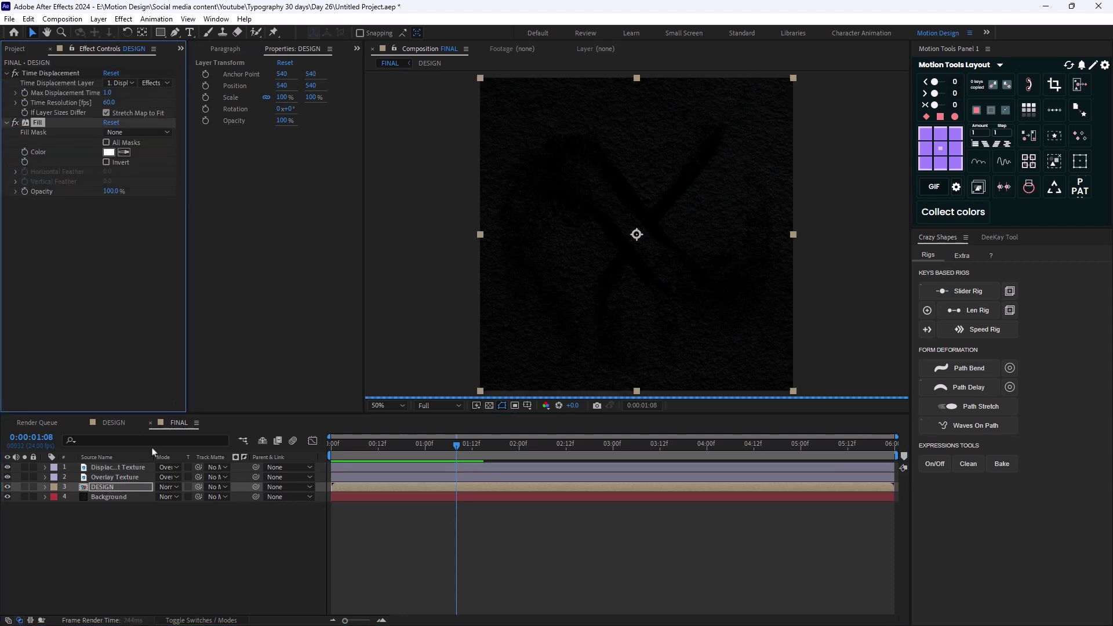
drag(458, 446, 313, 450)
key(space)
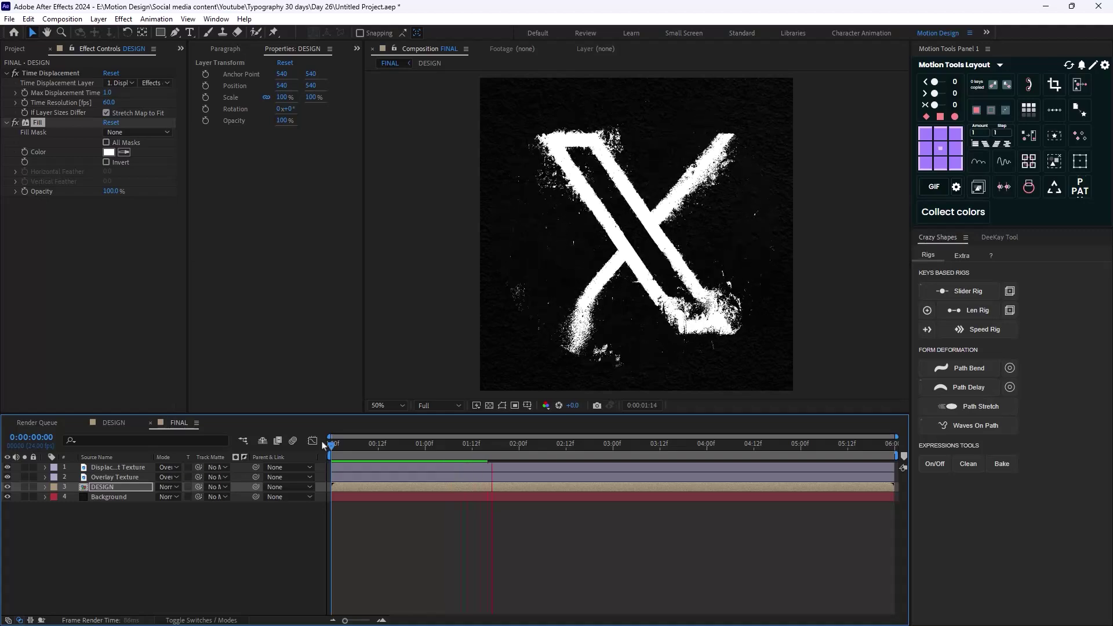
Lower Max Displacement Time to 0.2
click(110, 94)
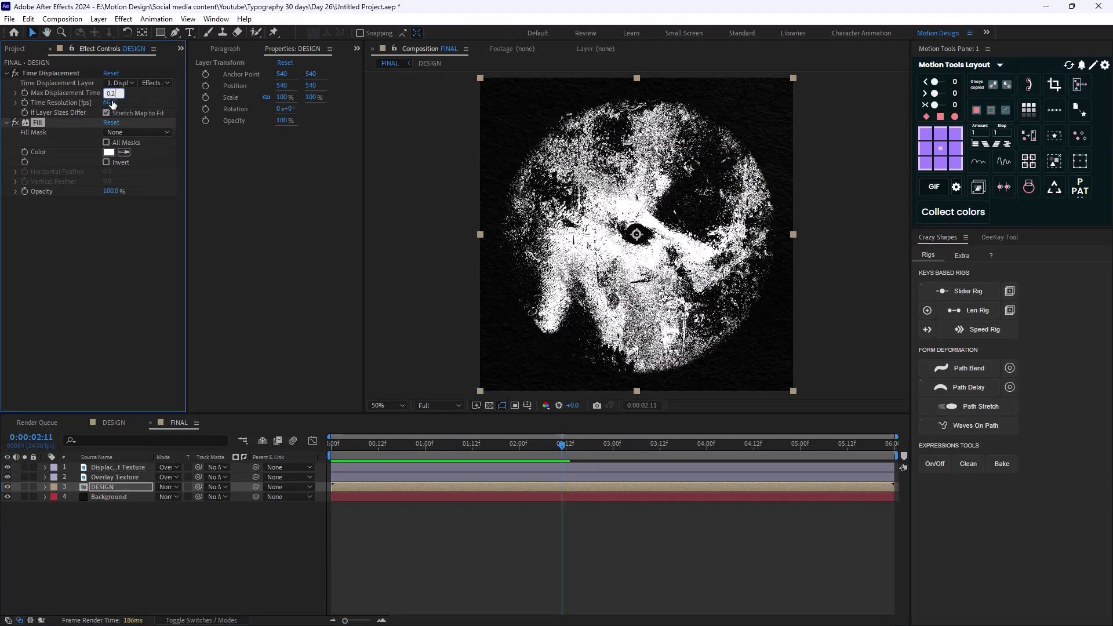
text(0.2)
key(Return)
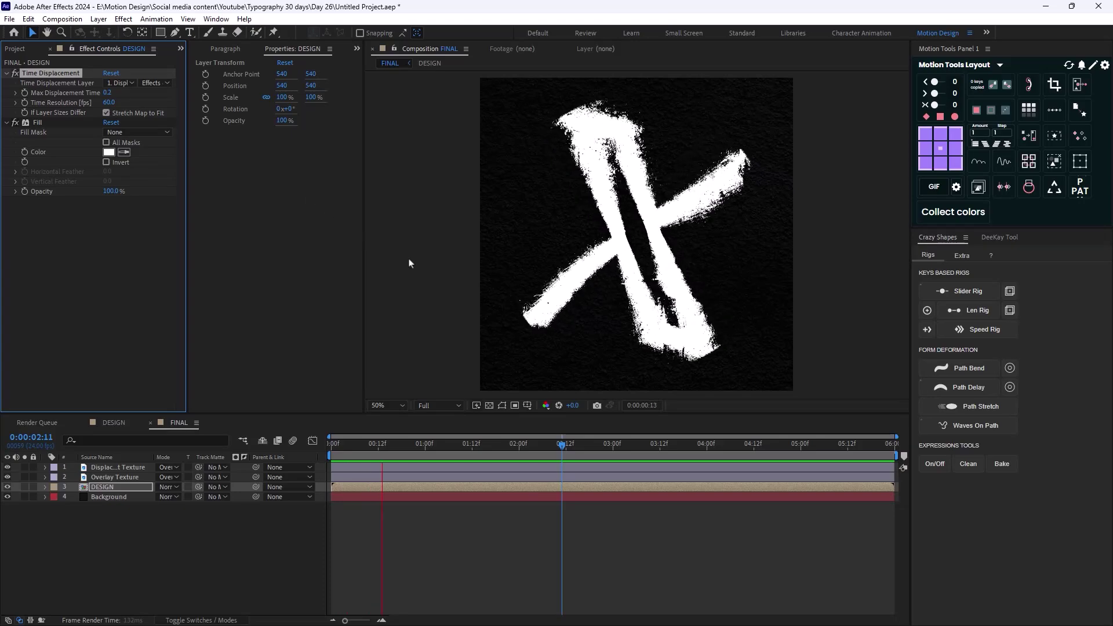
Find the frame where the X breaks apart and inspect it at 200% zoom
click(453, 444)
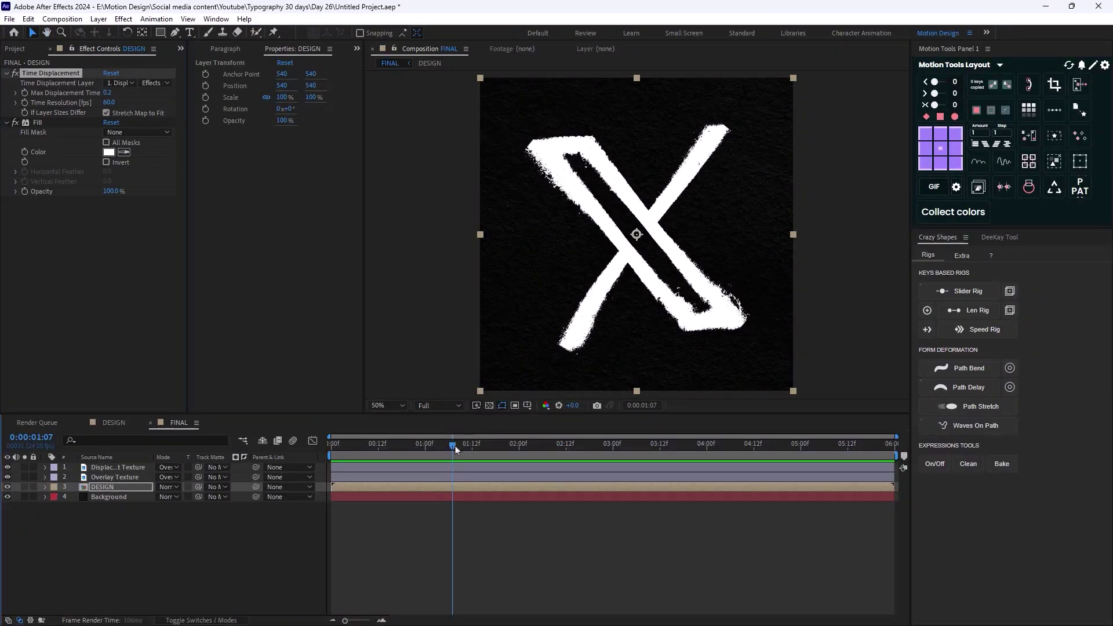
drag(455, 449, 551, 464)
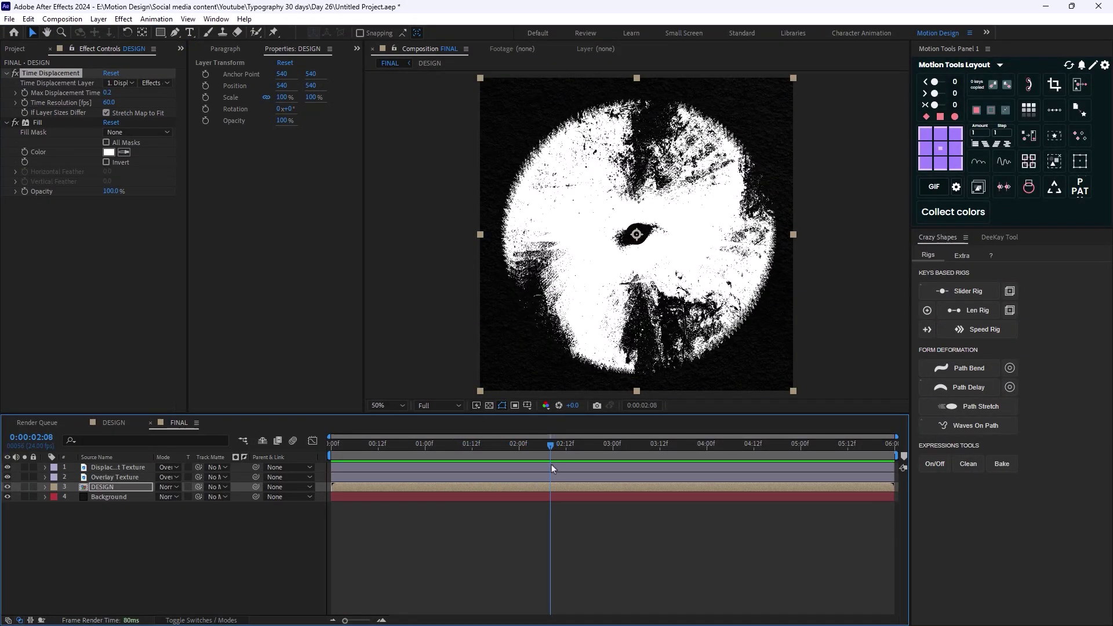
key(Page_Up)
key(period)
key(period)
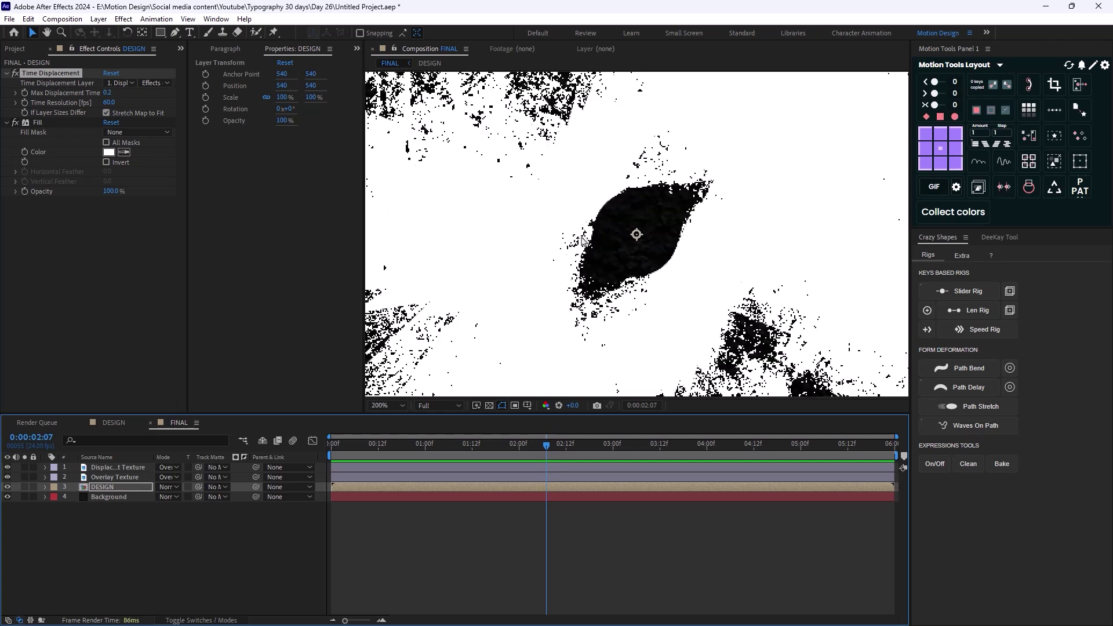
drag(551, 208, 628, 416)
key(comma)
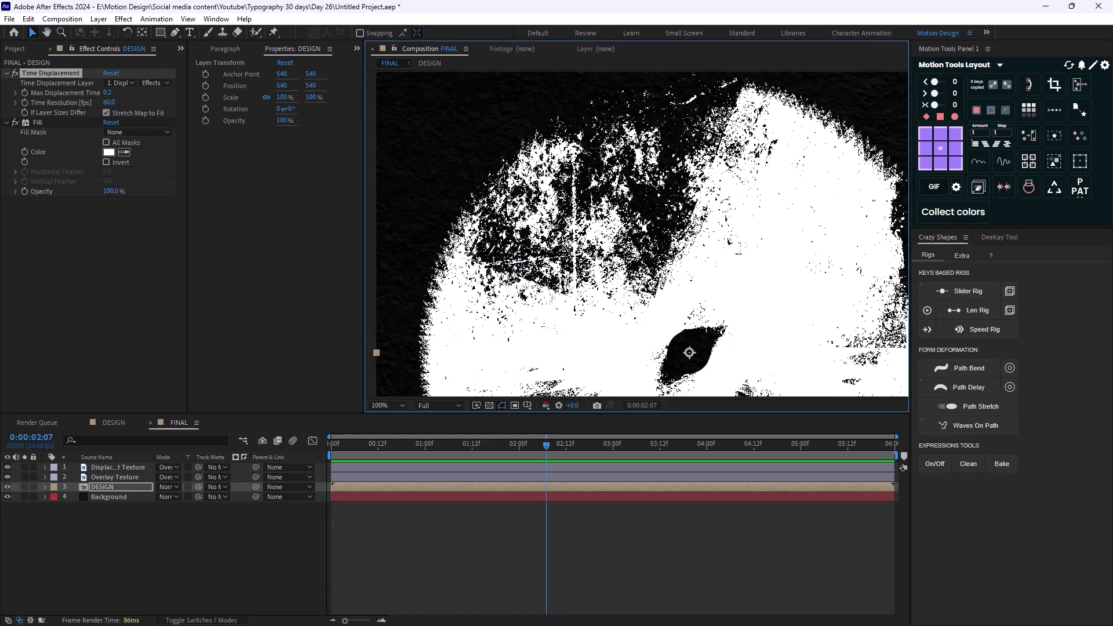
key(comma)
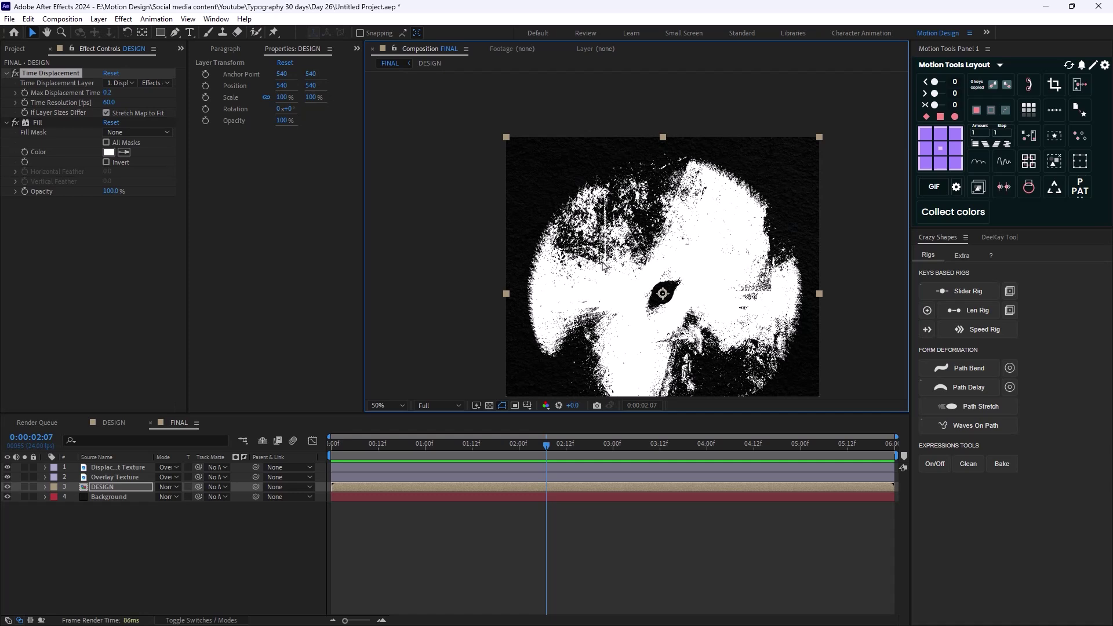
Add Displacement Map to DESIGN and place the Fill effect below it
key(ctrl+space)
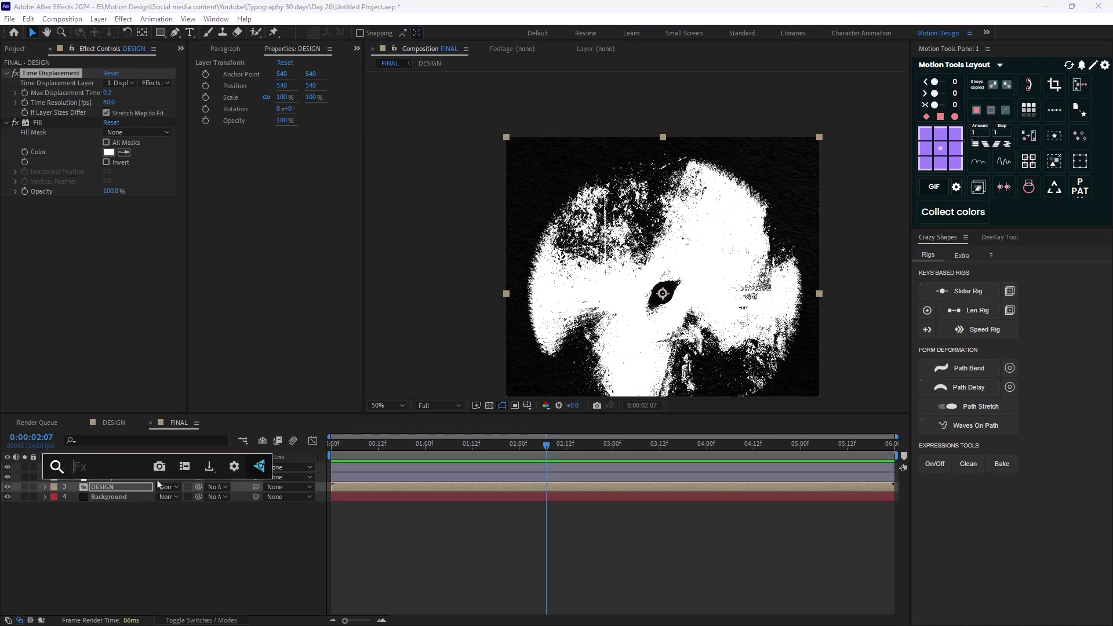
text(dis)
key(Return)
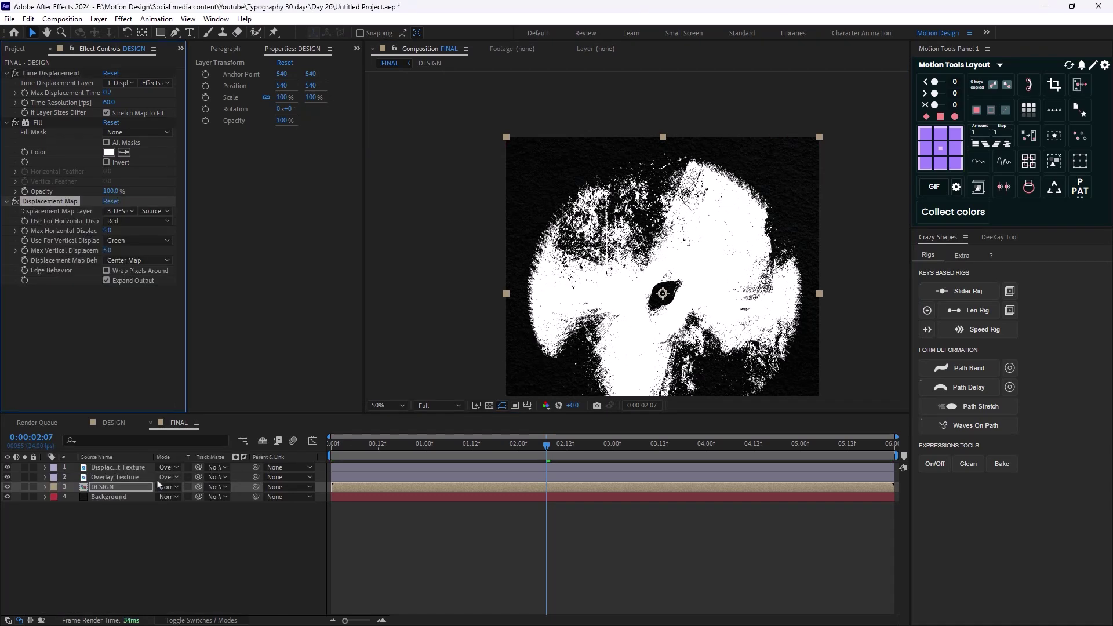
drag(34, 123, 64, 287)
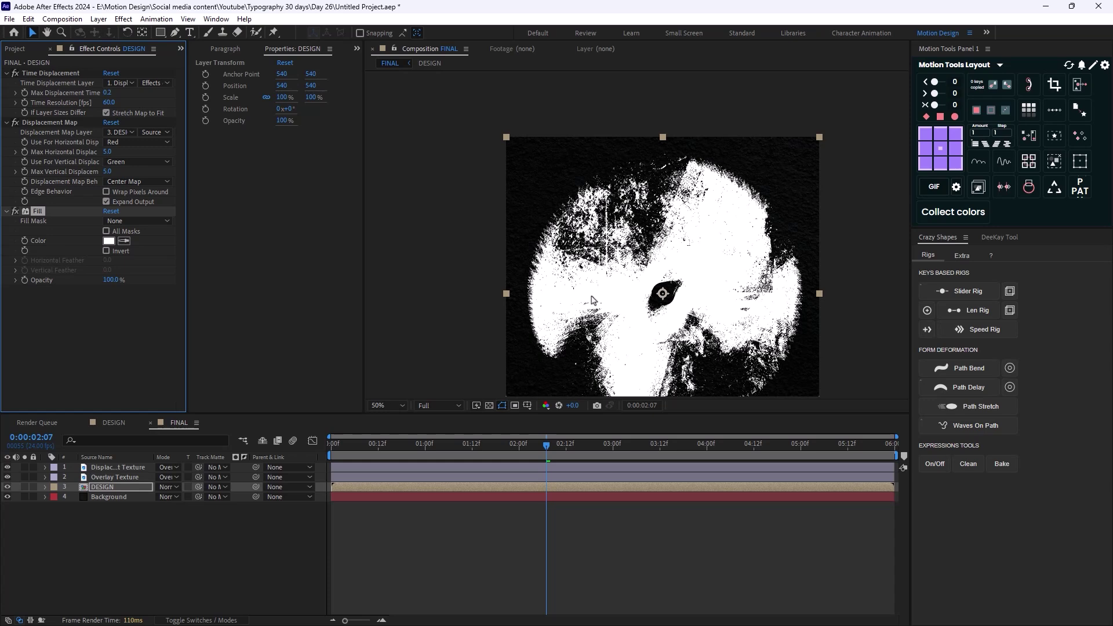
Drive Displacement Map from Displacement Texture with Effects & Masks, horizontal displacement 35
click(122, 132)
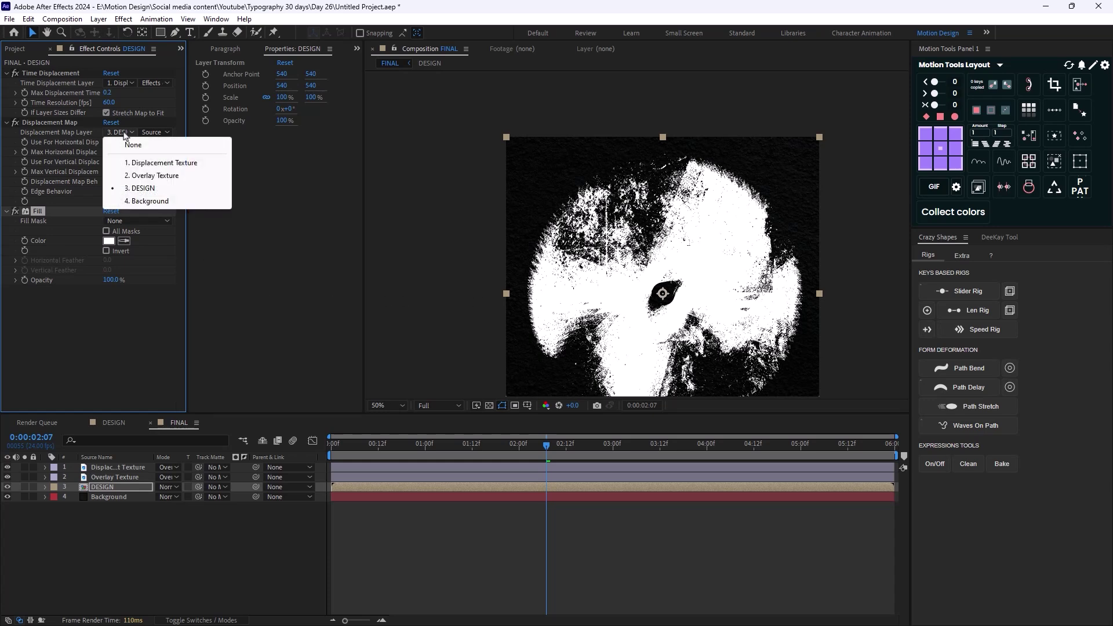
click(148, 164)
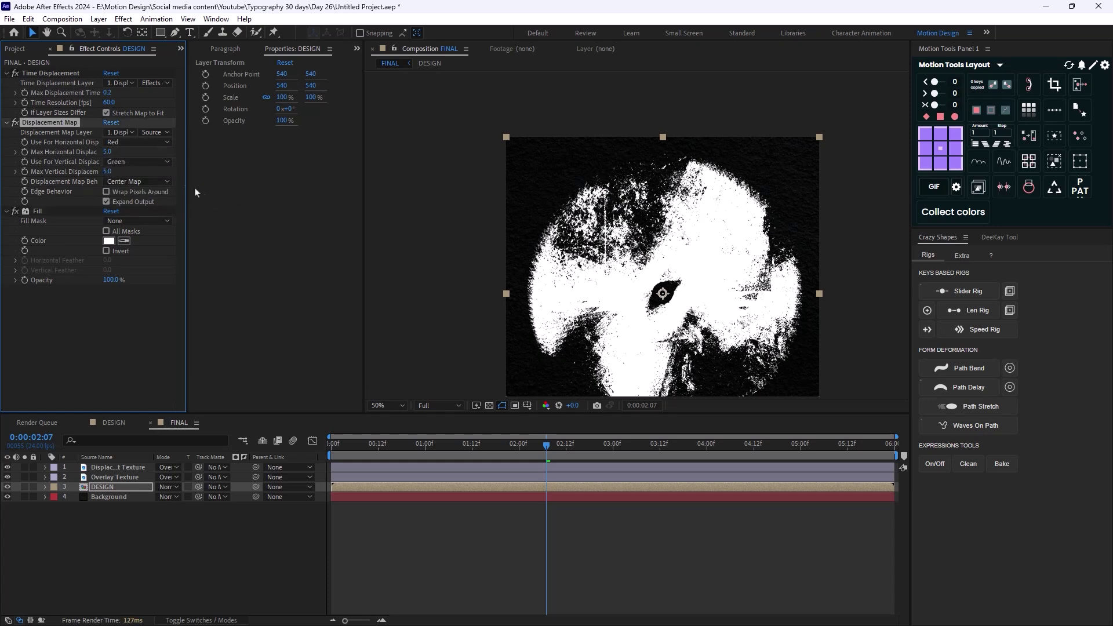
click(154, 132)
click(175, 173)
drag(107, 152, 133, 159)
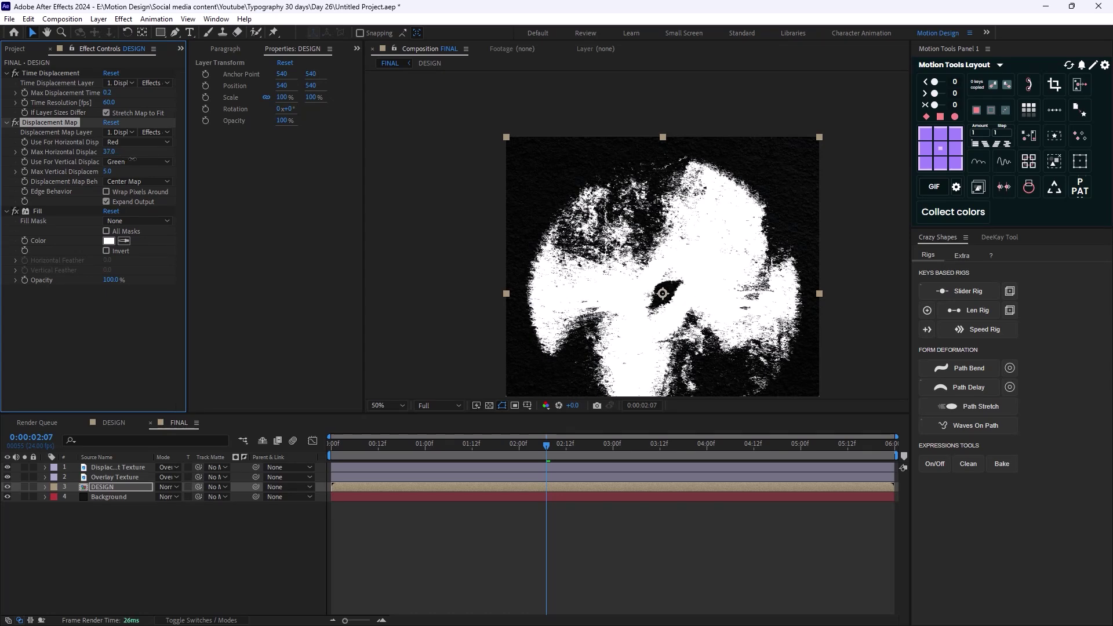
key(.)
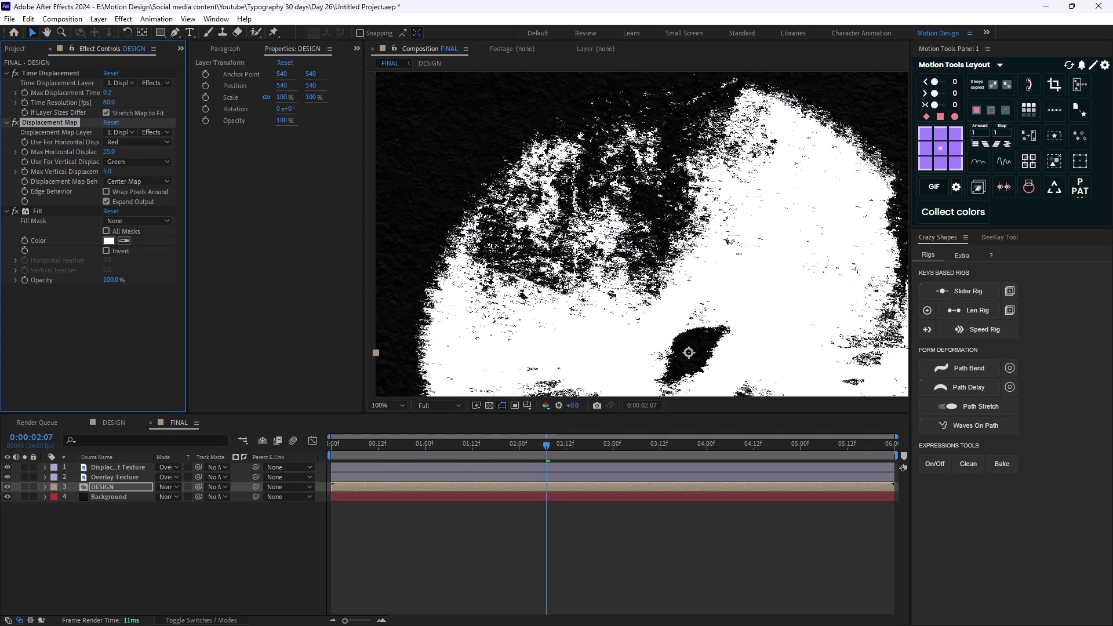
Compare with Displacement Map toggled off, then set Max Vertical Displacement to 15
click(16, 123)
click(16, 123)
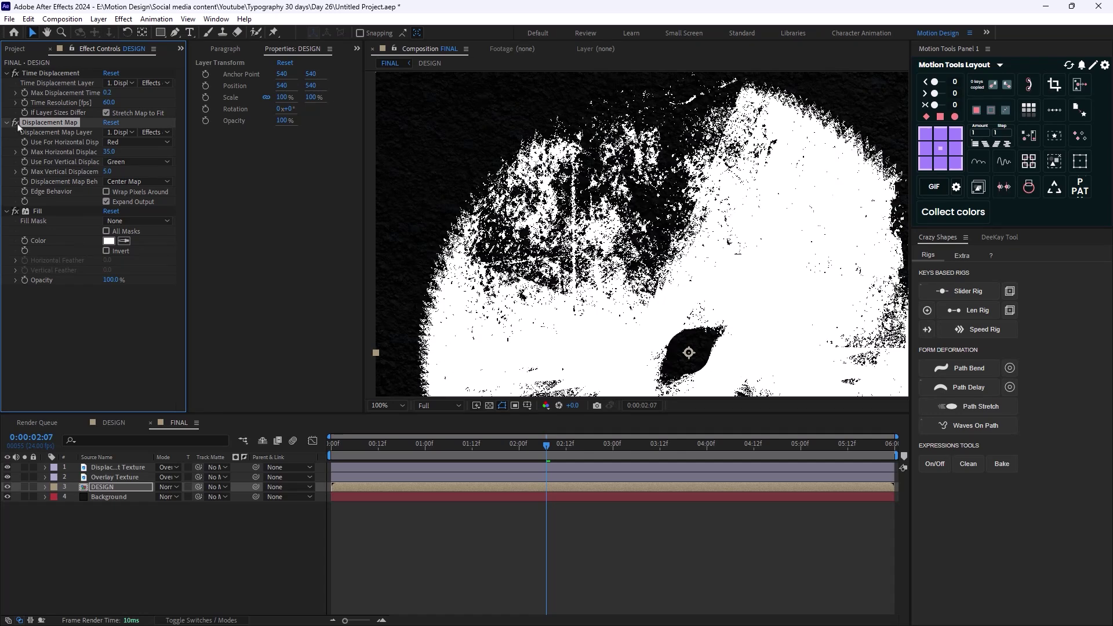
click(15, 122)
click(16, 123)
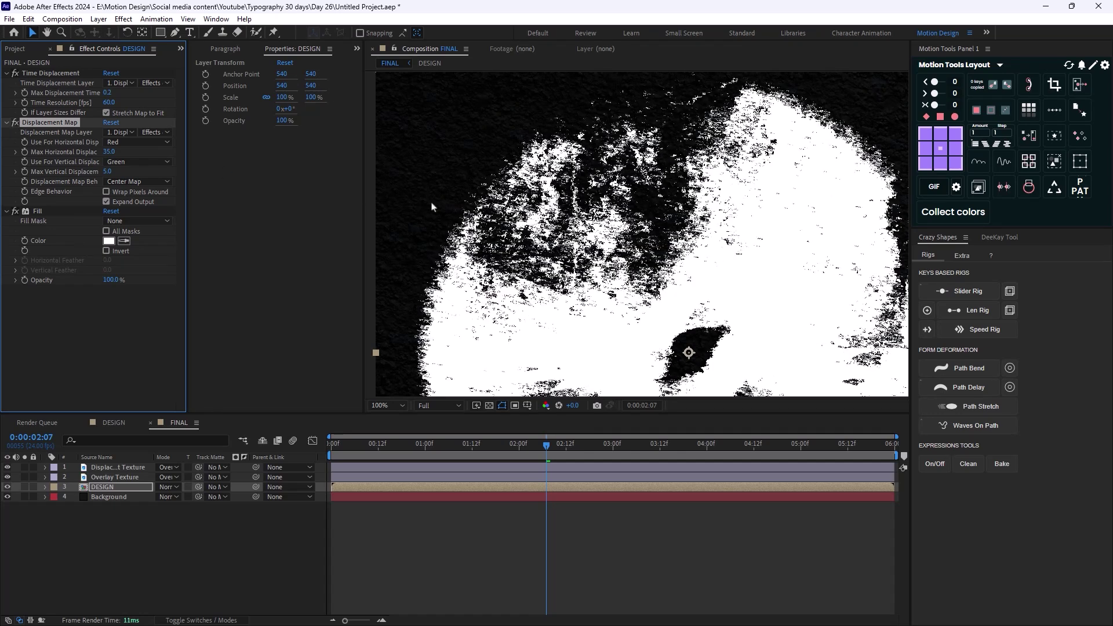
click(106, 172)
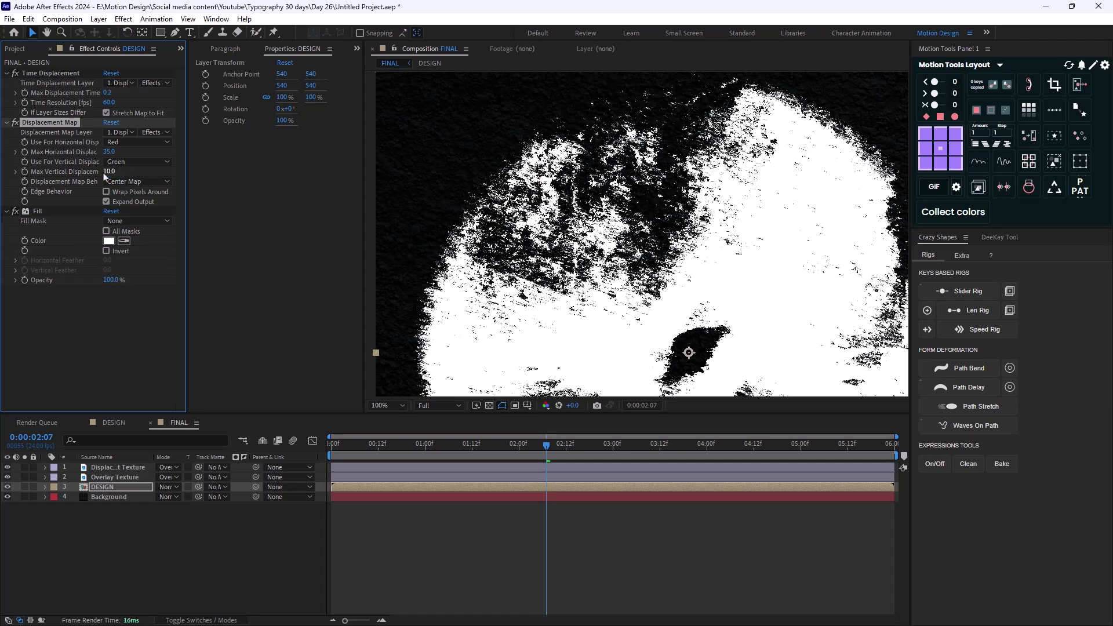
text(21)
key(Return)
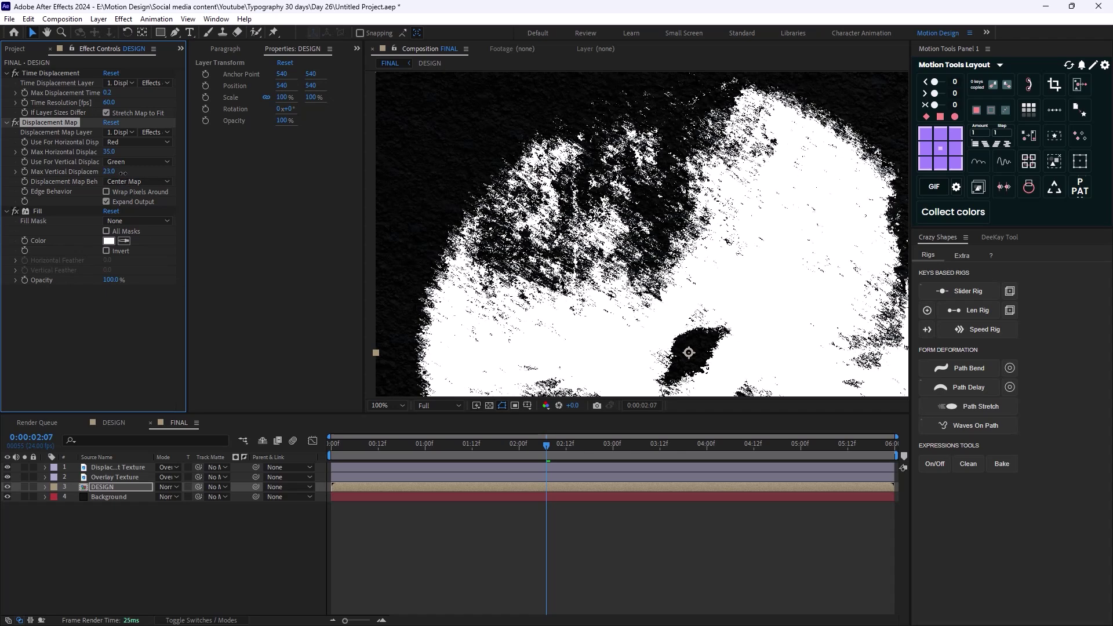
click(111, 172)
text(15)
key(Return)
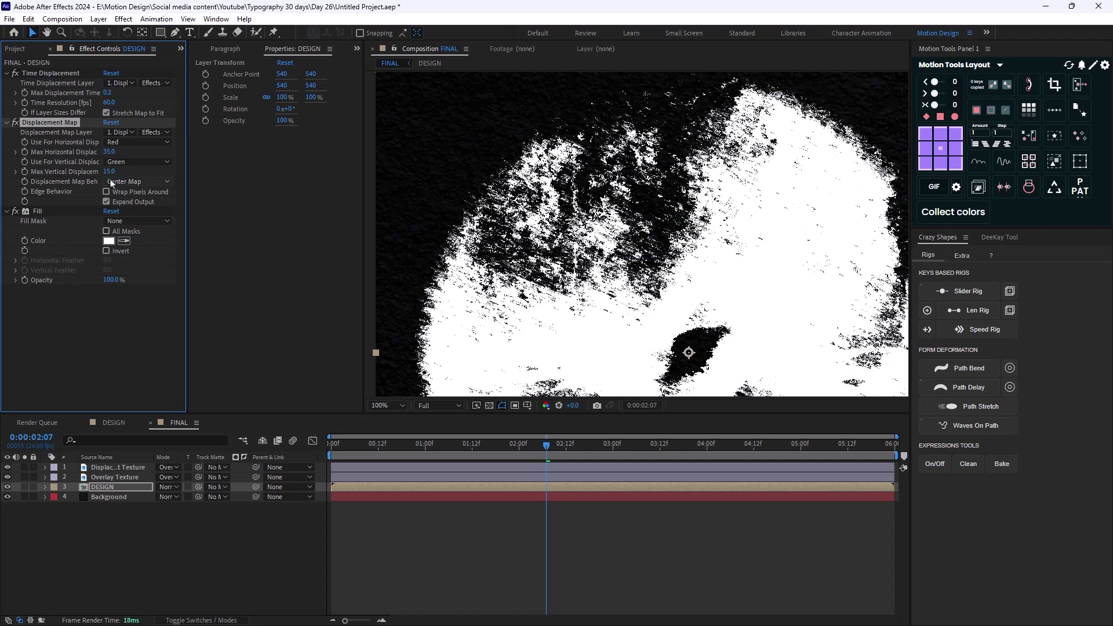
Preview the distorted X from the start of the composition
scroll(601, 325, down, 4)
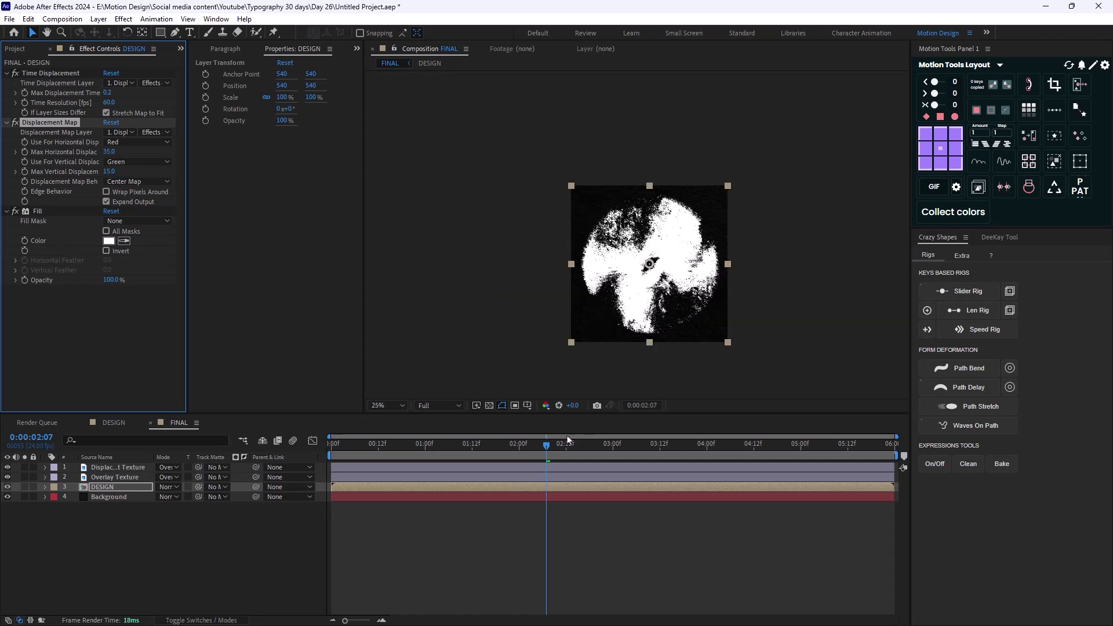
drag(567, 440, 301, 458)
key(space)
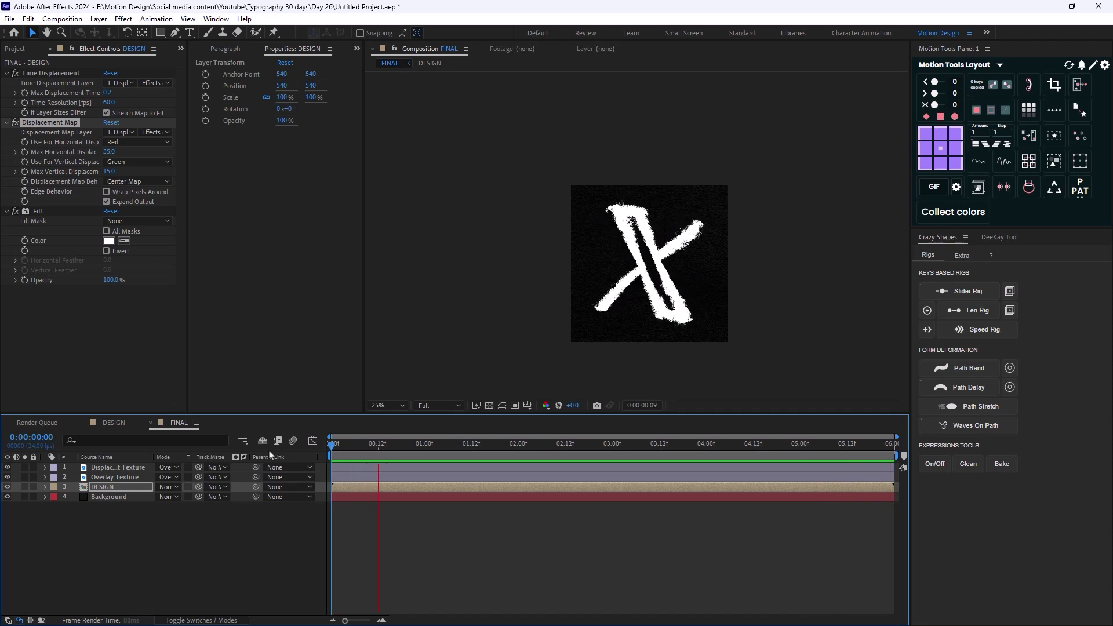
key(ctrl+space)
Apply Posterize Time to DESIGN at 12 fps and preview the result
text(p)
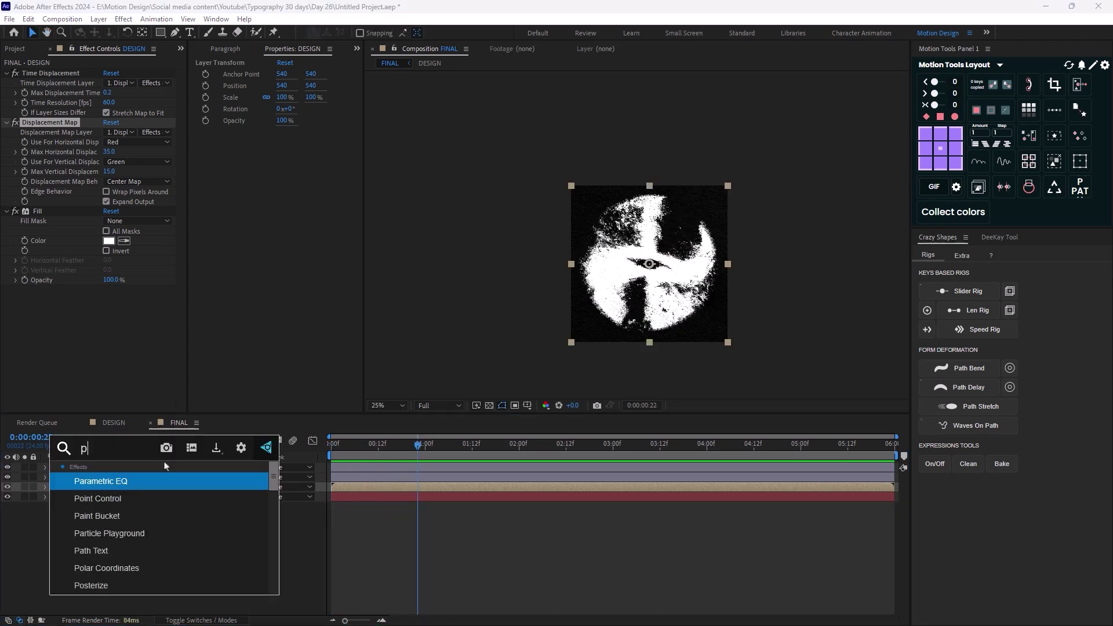
text(ost)
key(Down)
key(Return)
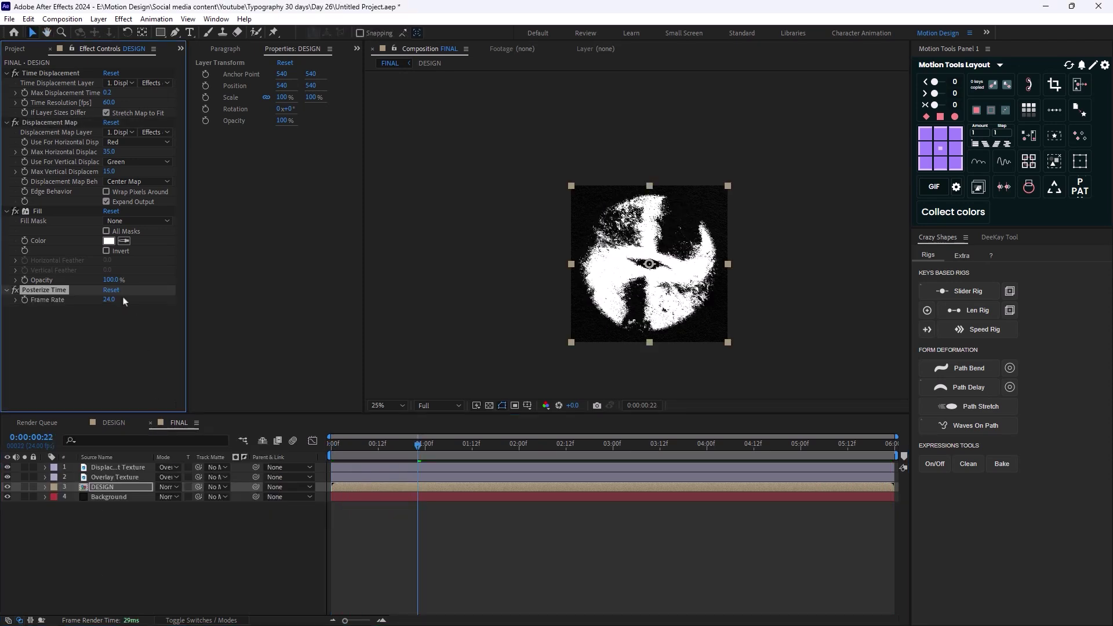
click(110, 300)
key(Return)
click(168, 558)
key(space)
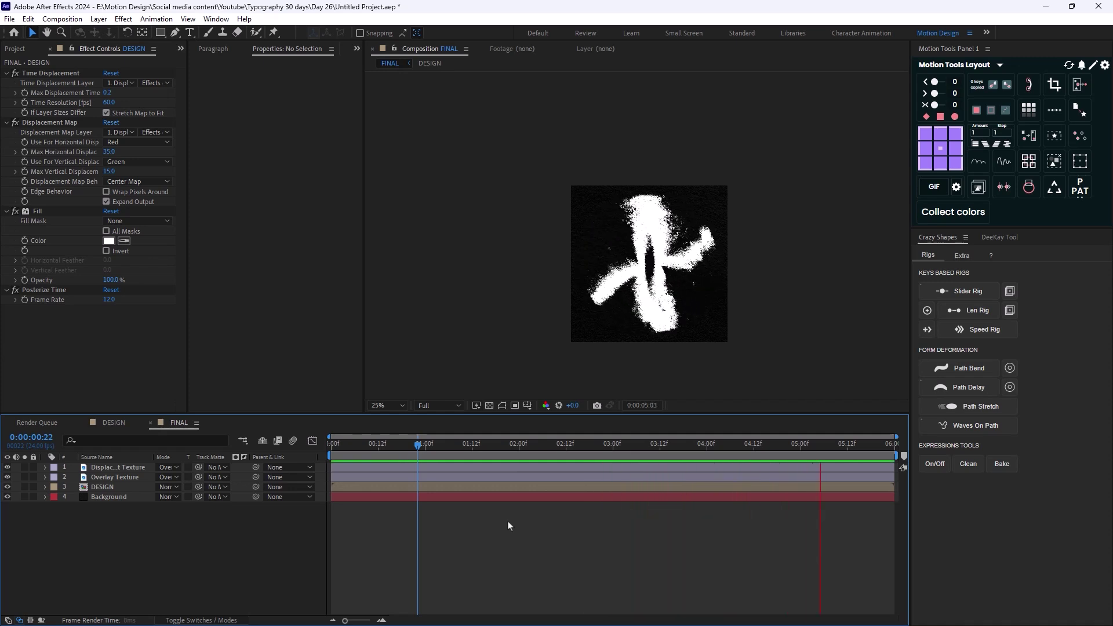
key(space)
Change the Posterize Time frame rate to 18 and preview again
click(108, 300)
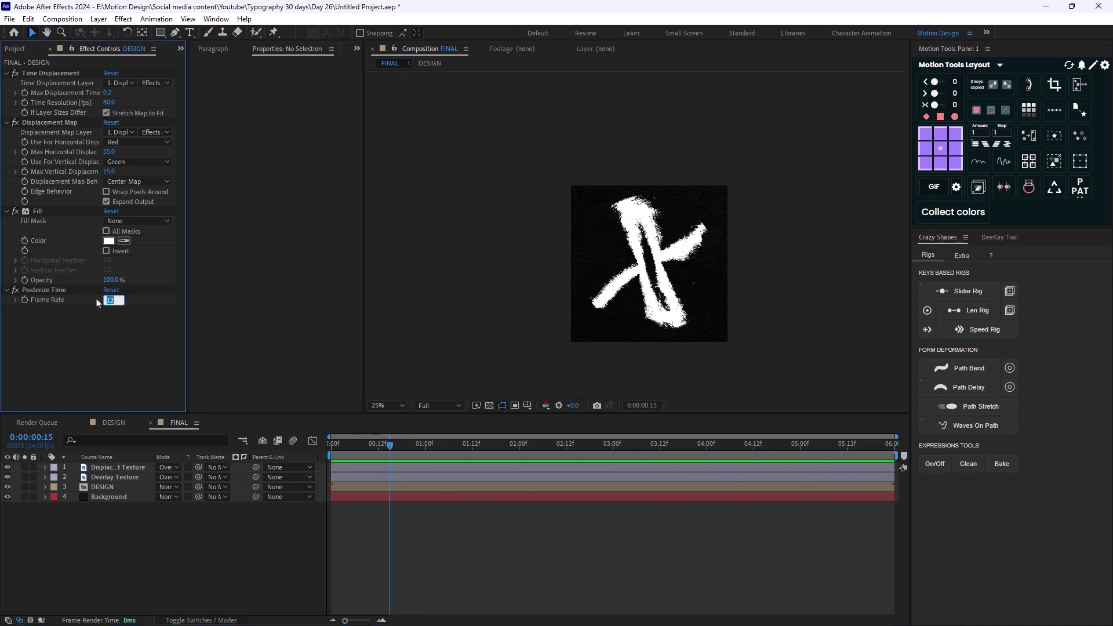
text(18)
key(Return)
key(space)
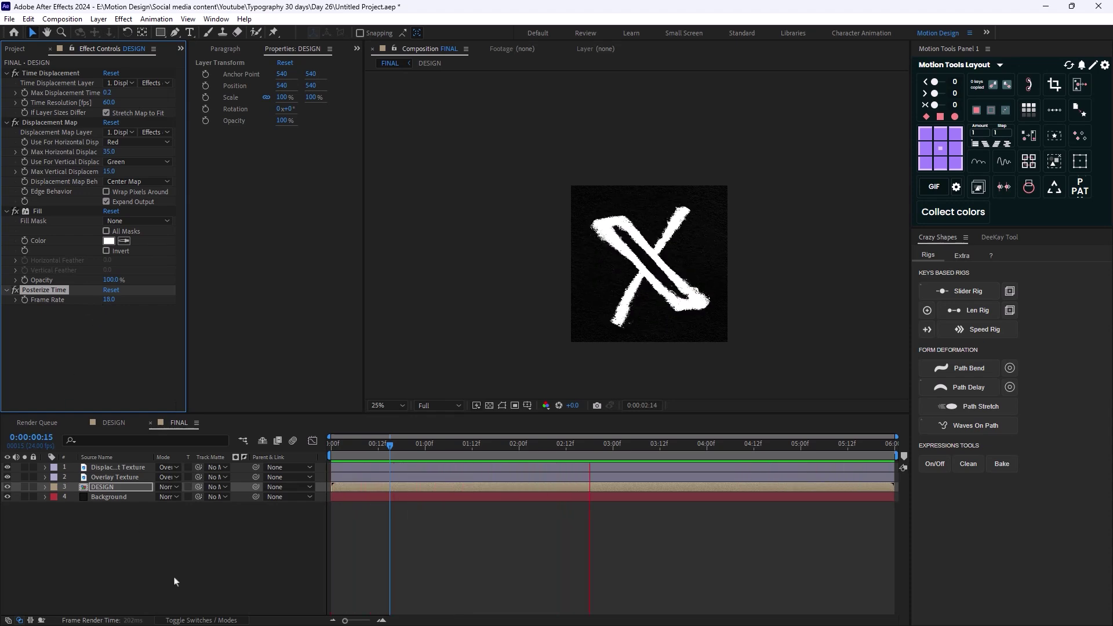
click(140, 545)
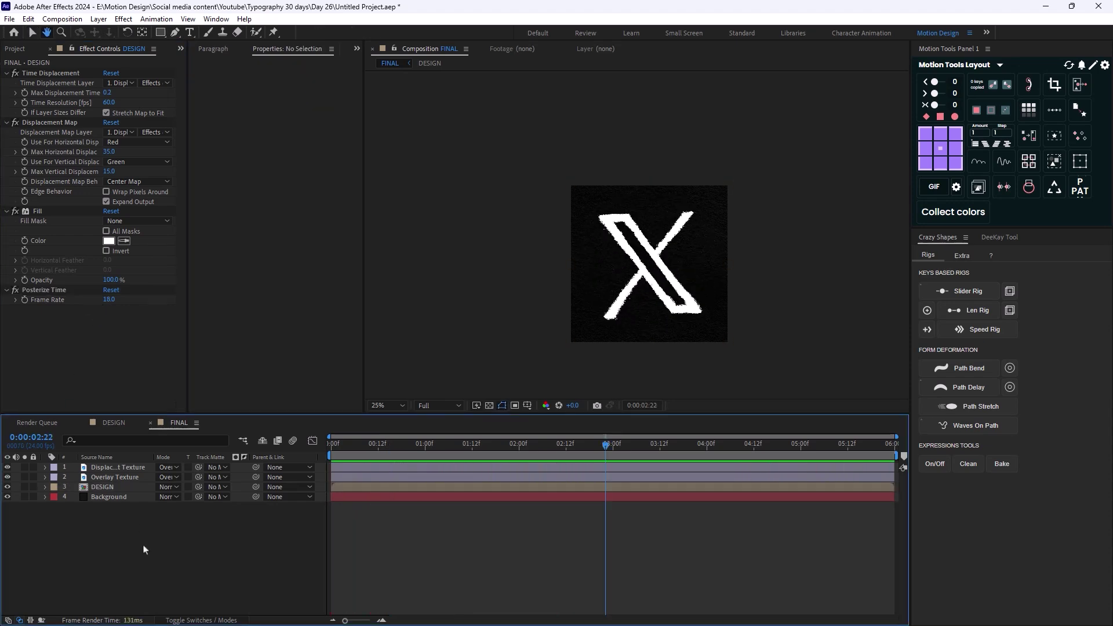
Duplicate the Overlay Texture layer, move the copy to the top, and set it to Add mode
click(122, 477)
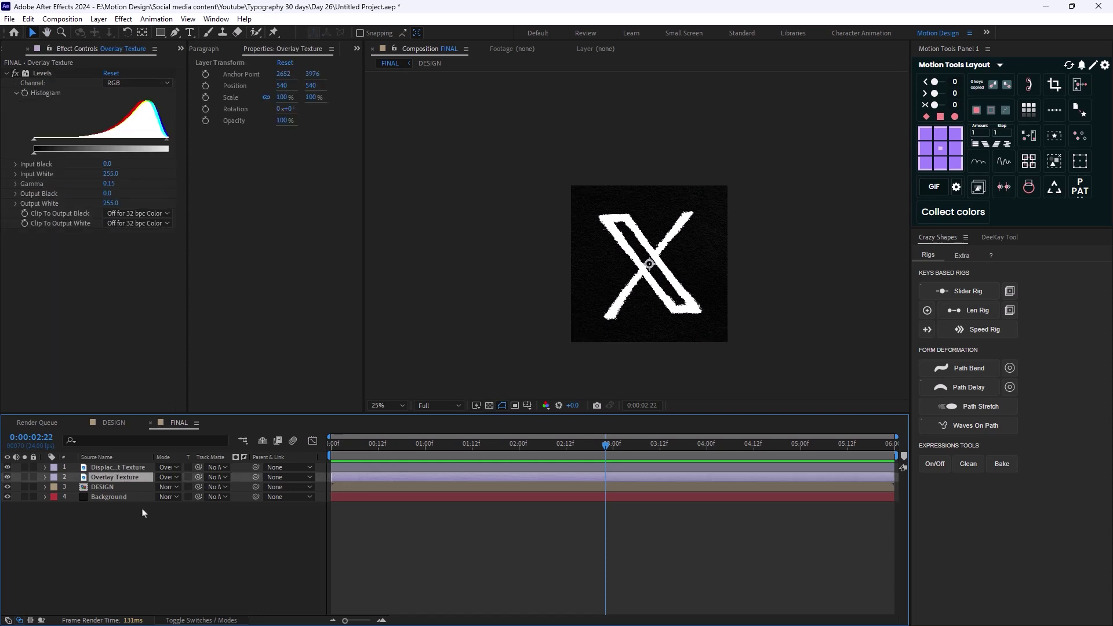
key(ctrl+d)
drag(120, 468, 120, 464)
click(172, 472)
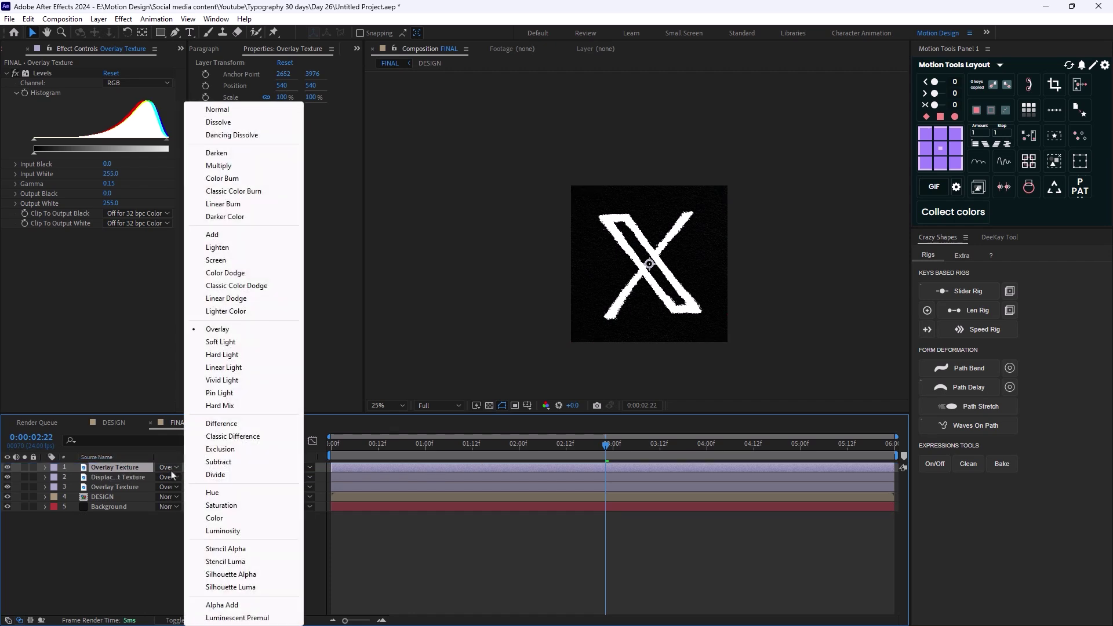
click(216, 234)
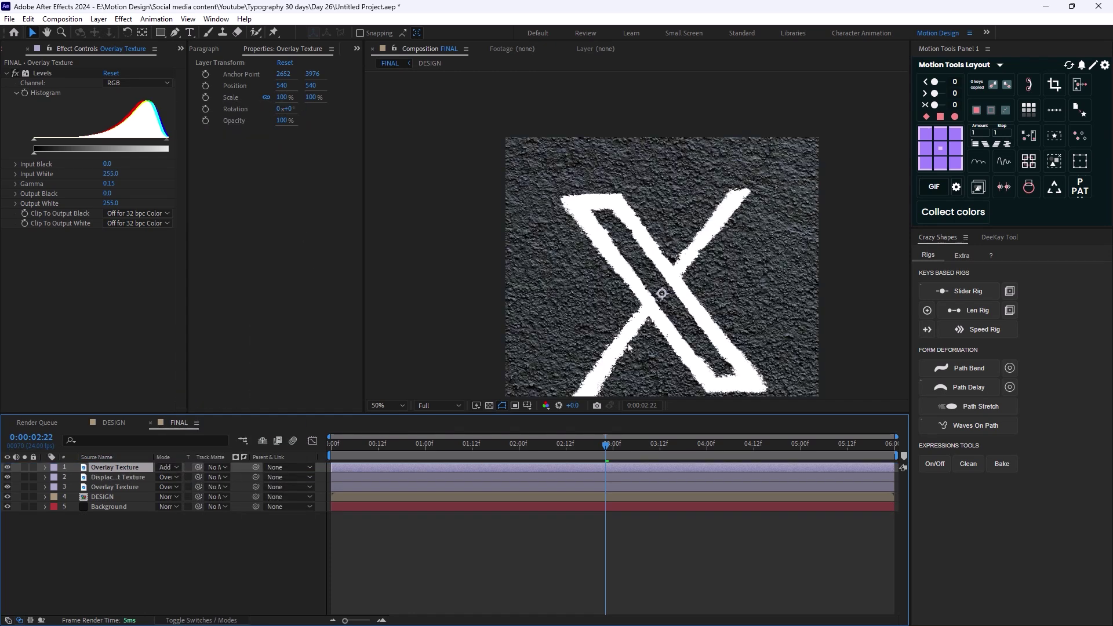
Give the top texture copy 30% opacity and a Levels gamma of 0.10
key(t)
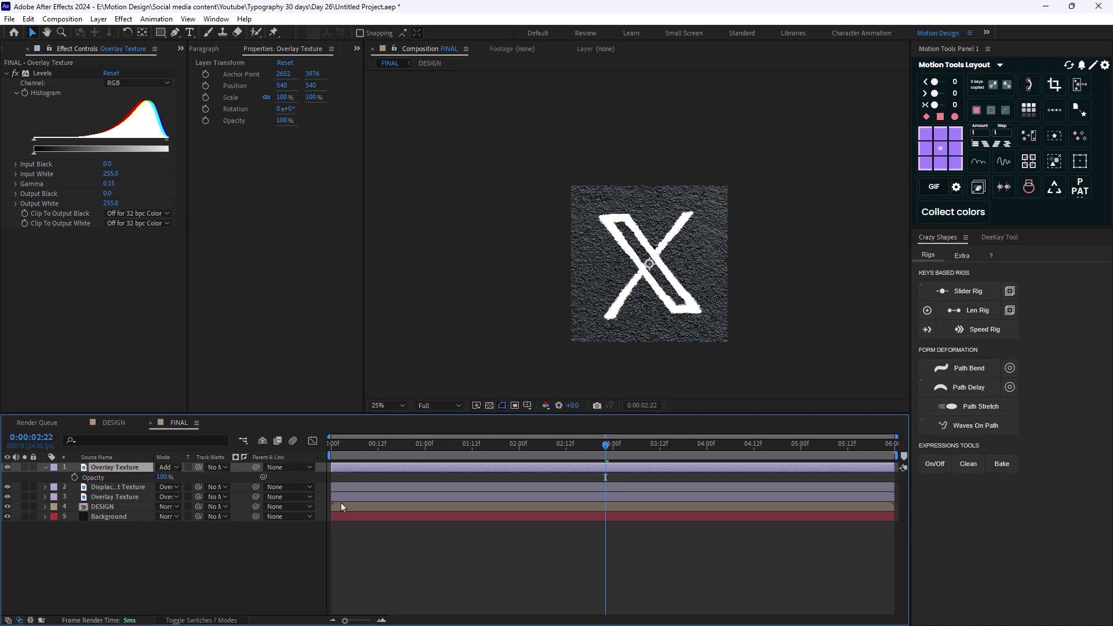
click(166, 477)
text(30)
key(Return)
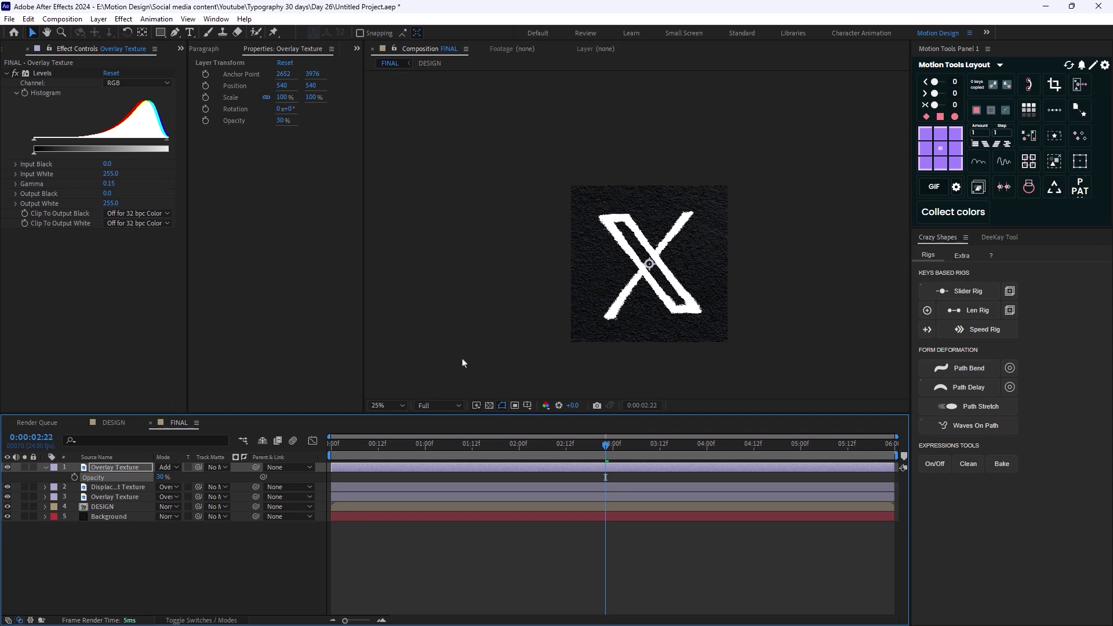
click(108, 183)
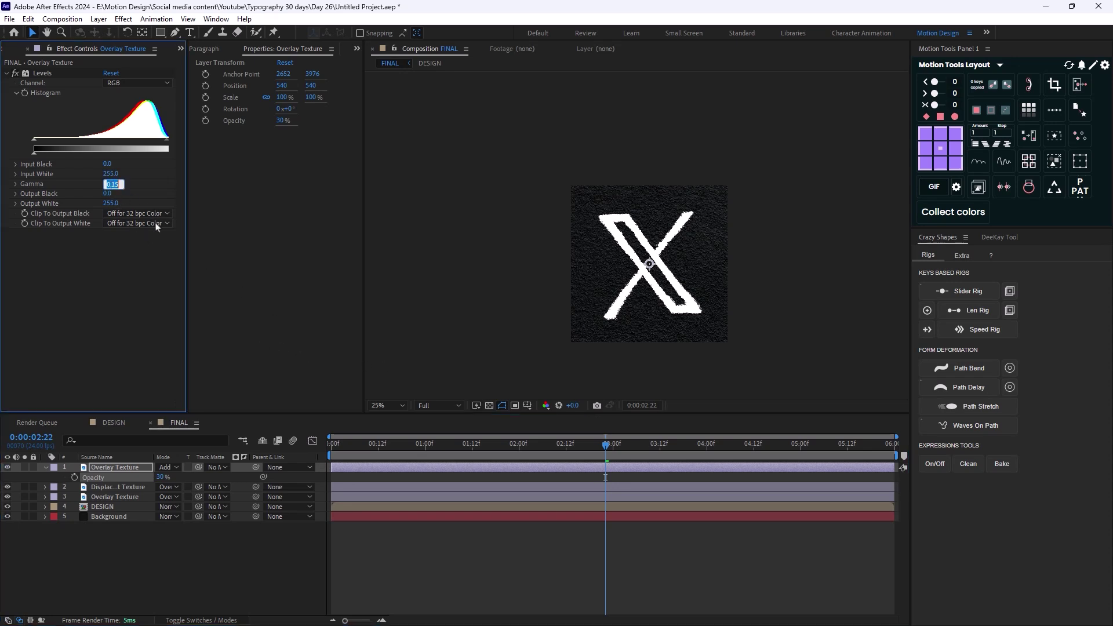
text(0.10)
key(Return)
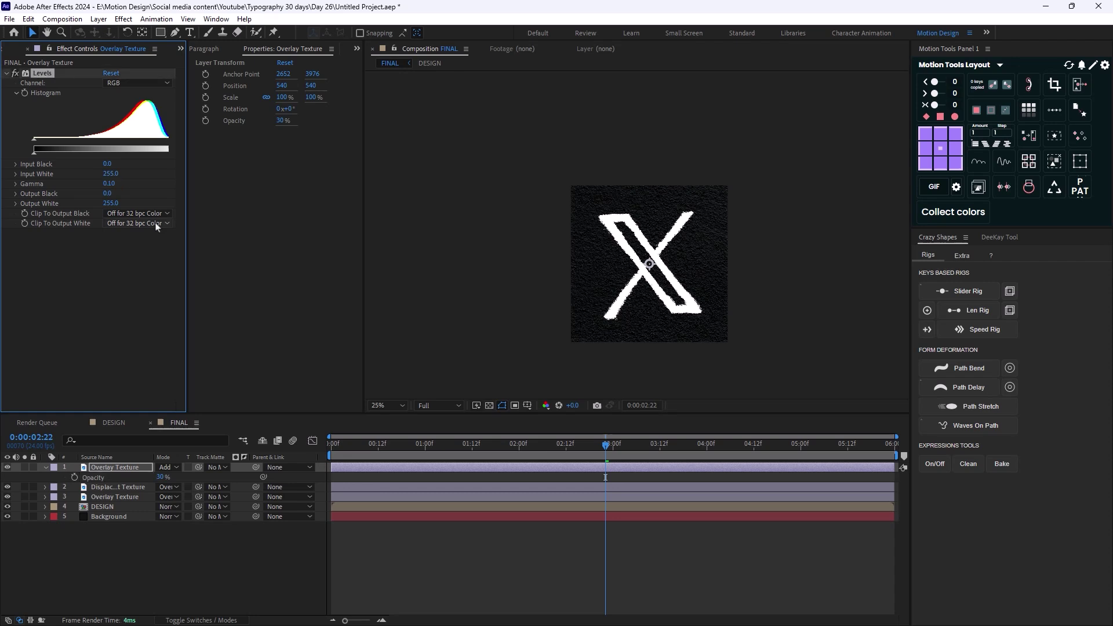
click(124, 498)
Scrub the original Overlay Texture's Levels gamma up to 0.35 and preview the animation
drag(115, 183, 120, 182)
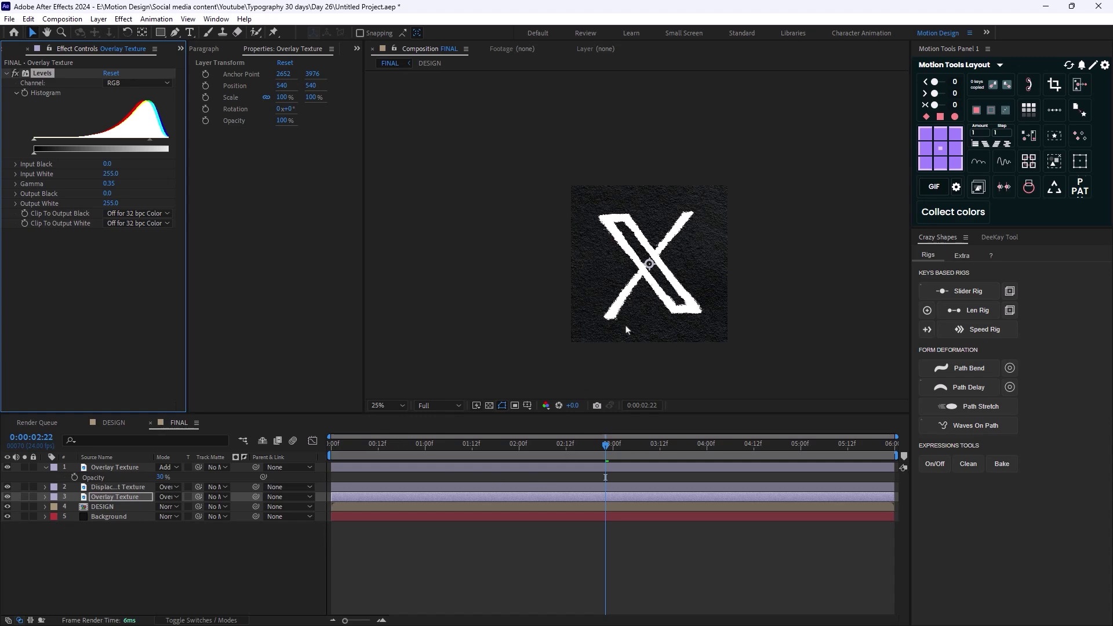
key(space)
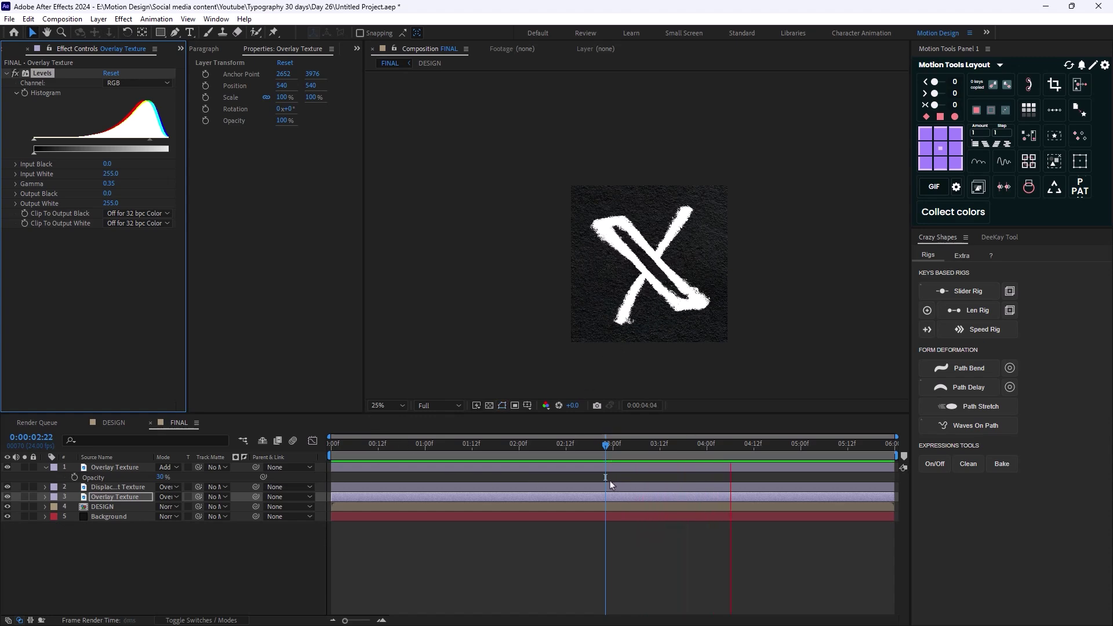